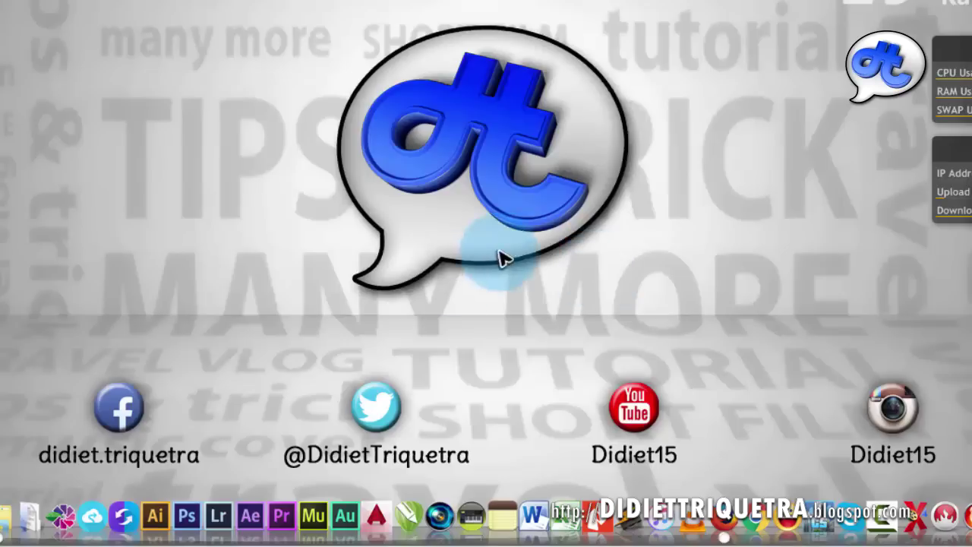
Launch Photoshop CS6 from its dock icon.
click(186, 516)
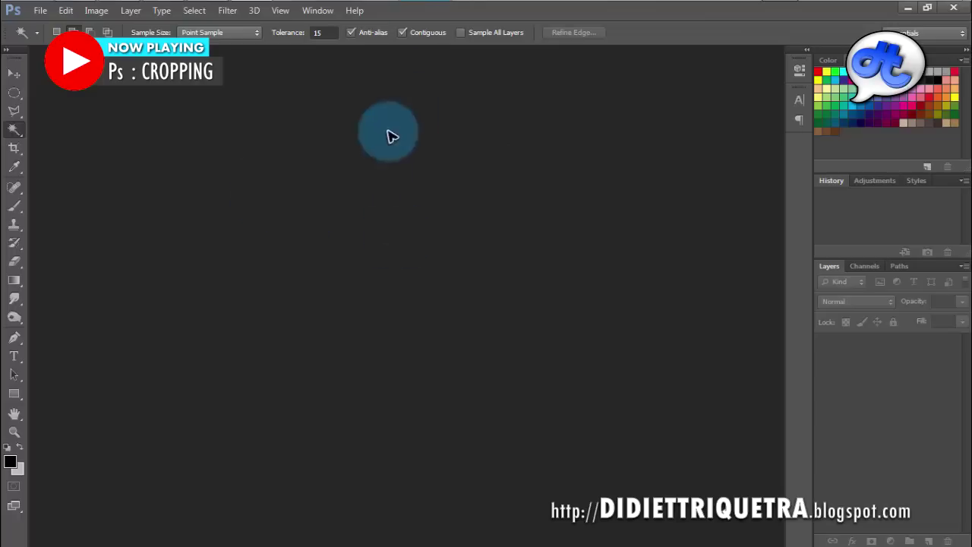
Browse the Contoh Foto folder in Explorer, previewing the beach and IMG_0856 photos, then hide it.
click(116, 530)
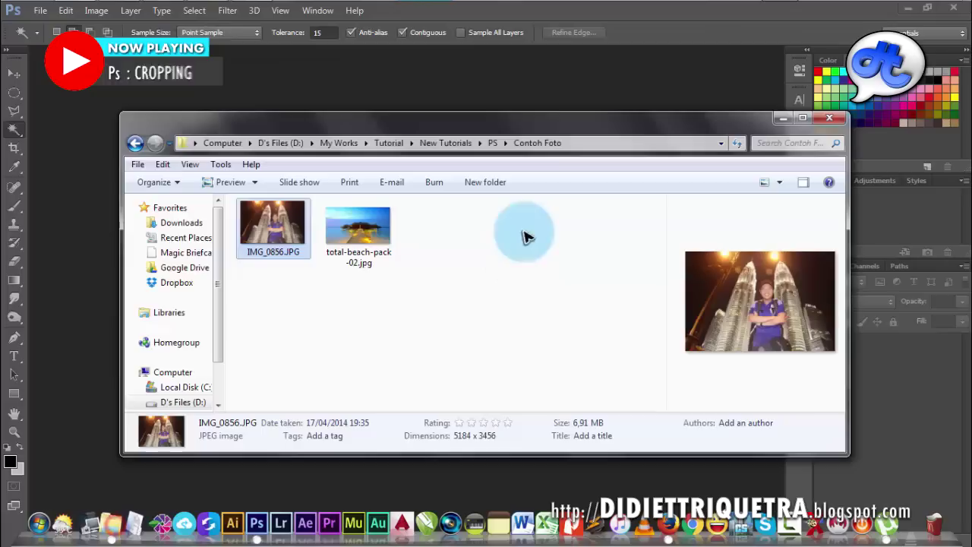
drag(488, 134, 625, 130)
key(Right)
key(Left)
key(Right)
key(Left)
click(571, 296)
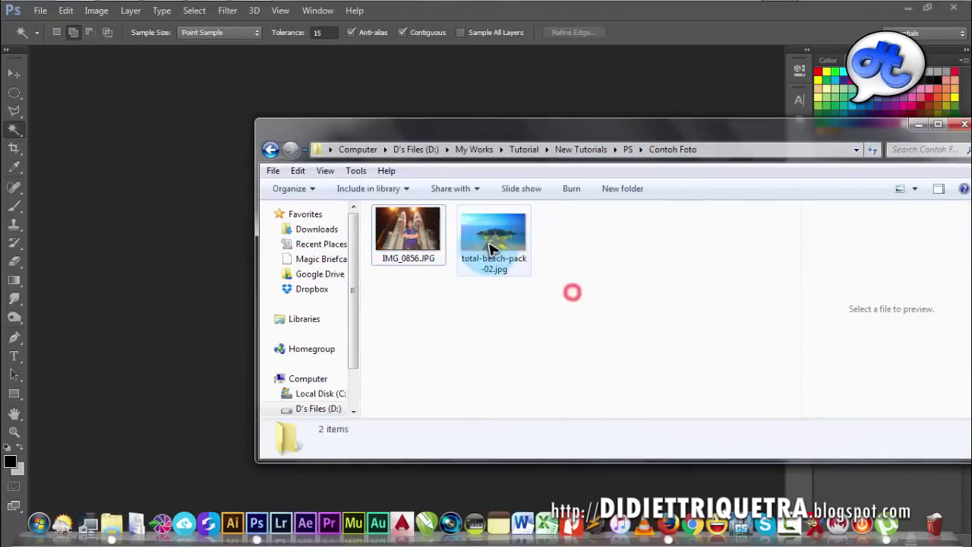
drag(579, 135, 506, 134)
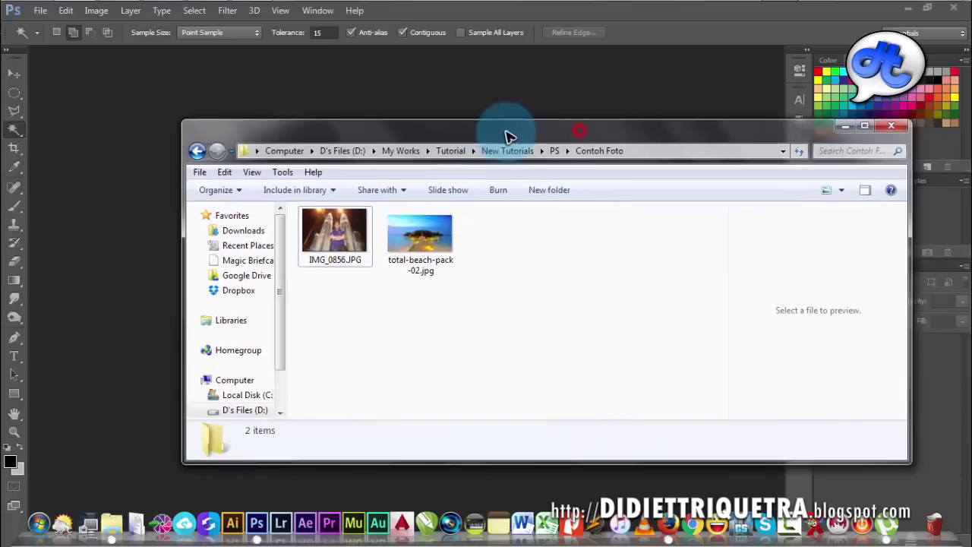
click(844, 126)
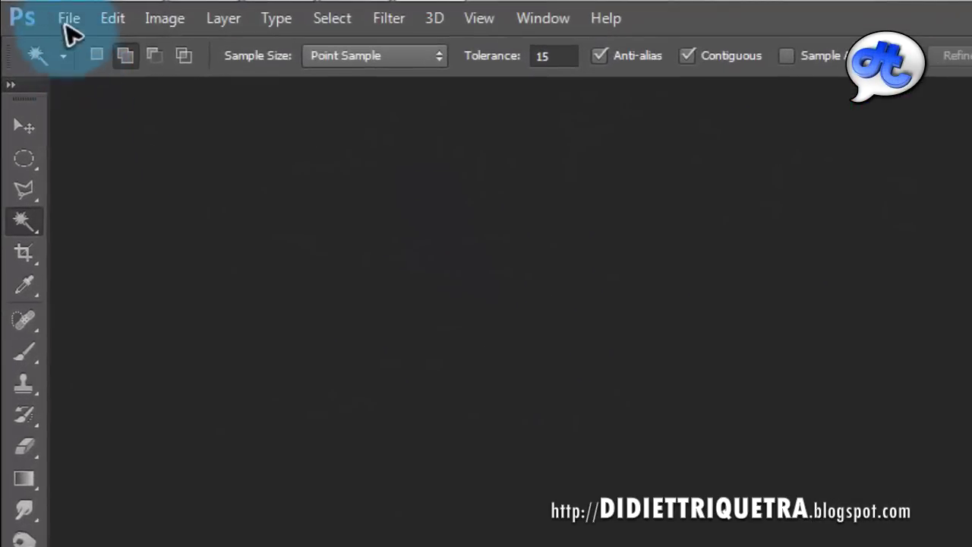
Bring up Photoshop's File > Open dialog, then cancel it without opening anything.
click(65, 23)
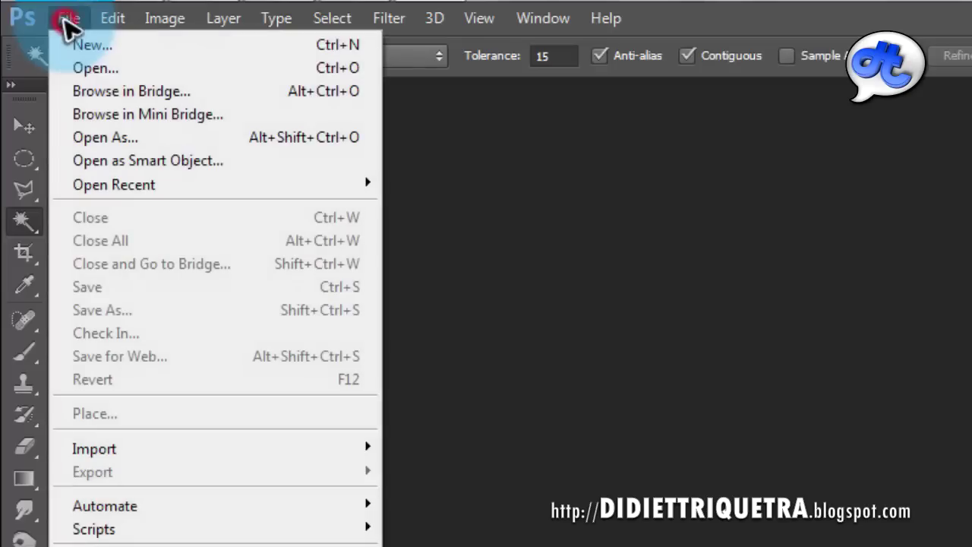
click(82, 70)
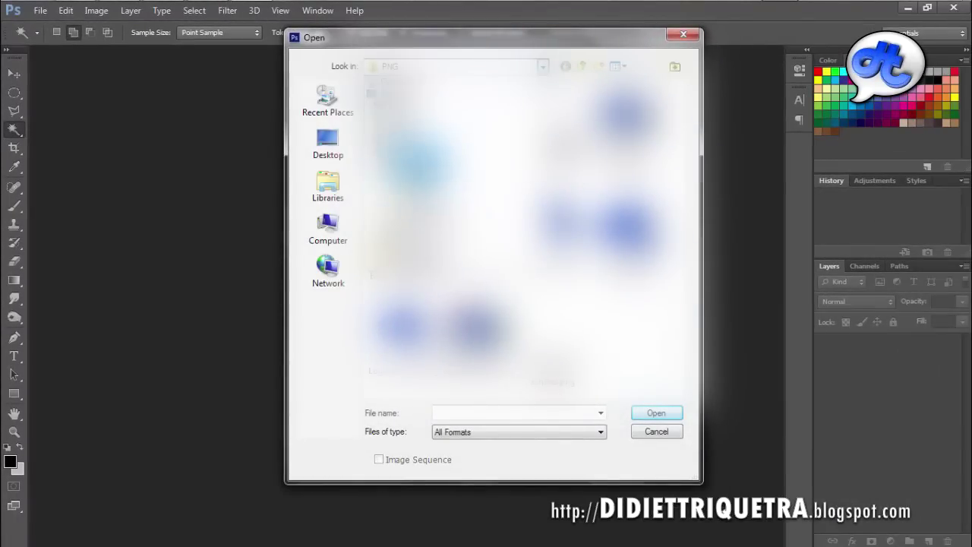
click(657, 433)
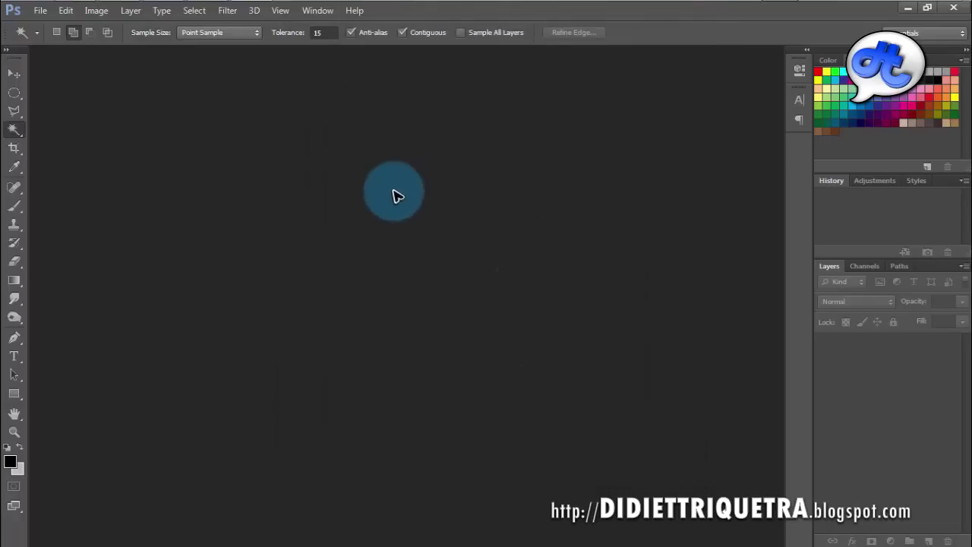
Drag total-beach-pack-02.jpg from Explorer into Photoshop to open it, then hide Explorer.
click(116, 524)
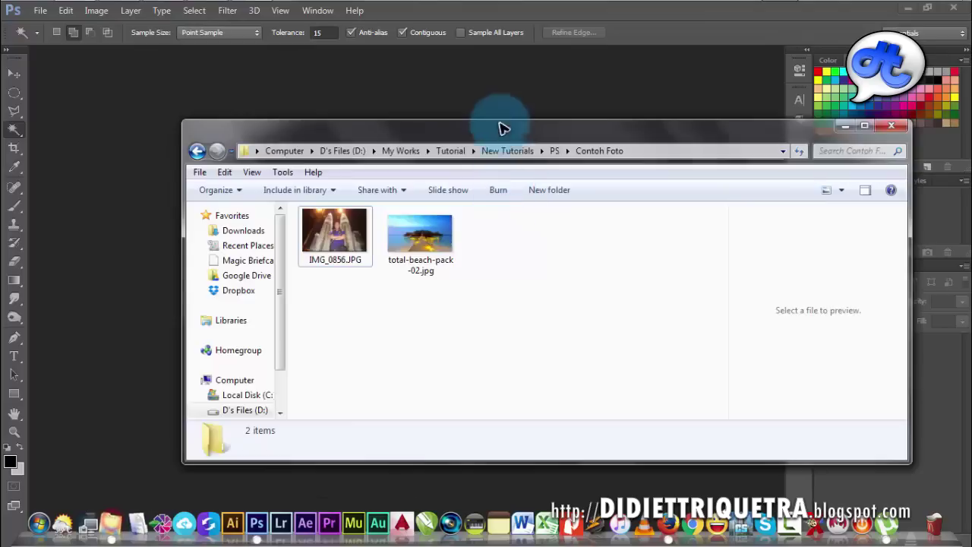
mouse_move(503, 128)
mouse_down()
mouse_move(718, 133)
mouse_move(650, 123)
mouse_up()
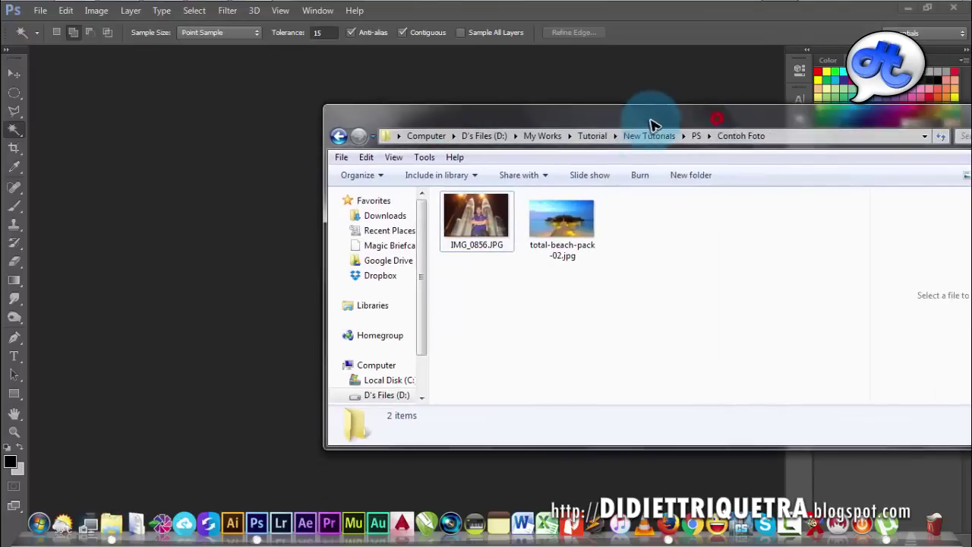
mouse_move(559, 228)
mouse_down()
mouse_move(437, 241)
mouse_move(213, 234)
mouse_move(196, 203)
mouse_up()
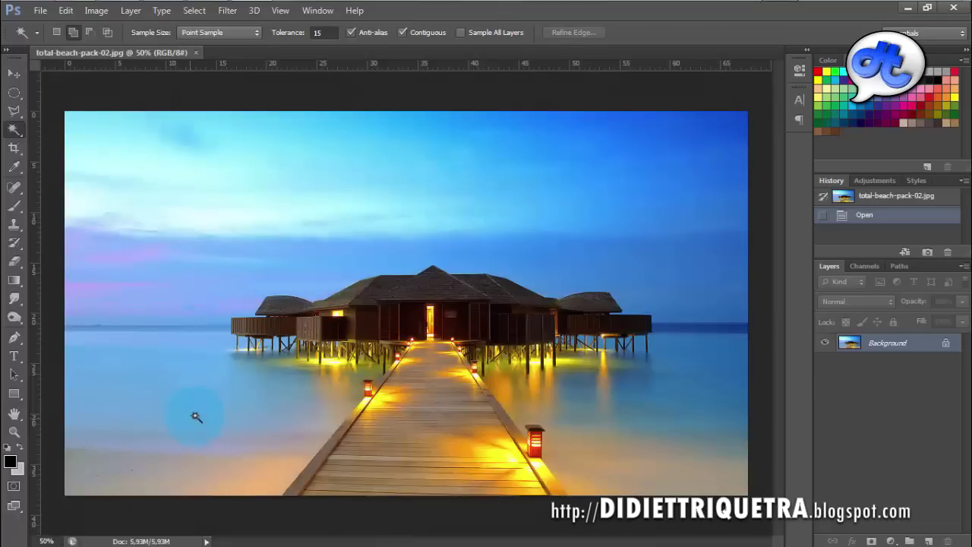
click(112, 527)
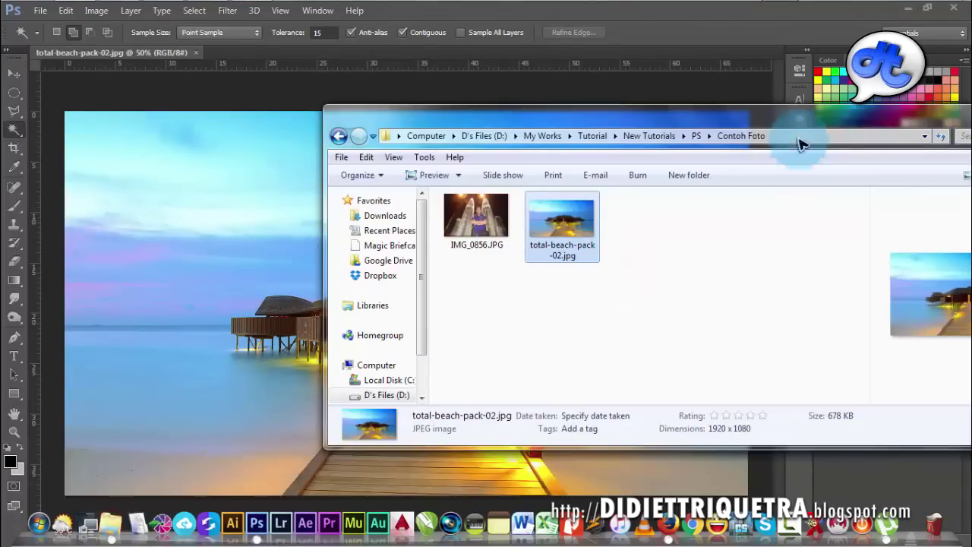
drag(800, 147, 763, 138)
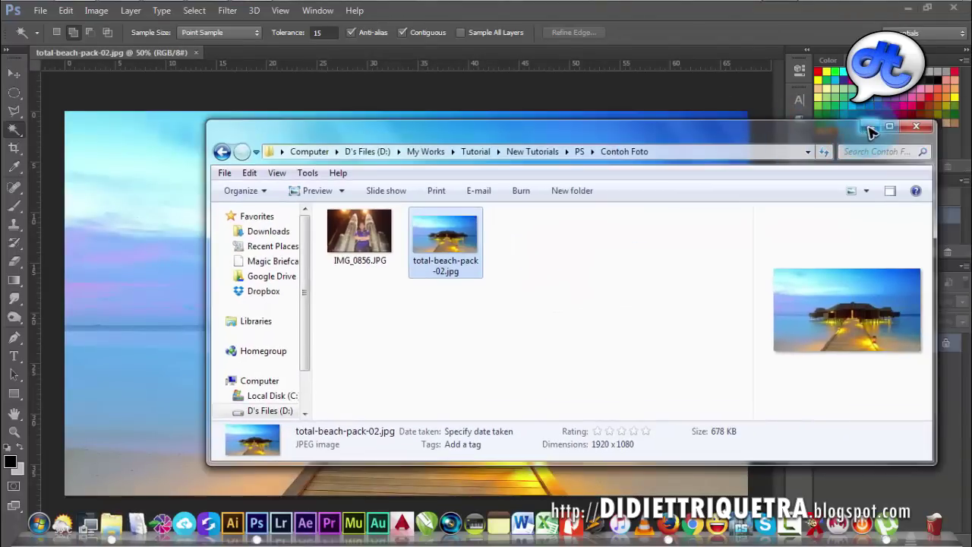
click(869, 127)
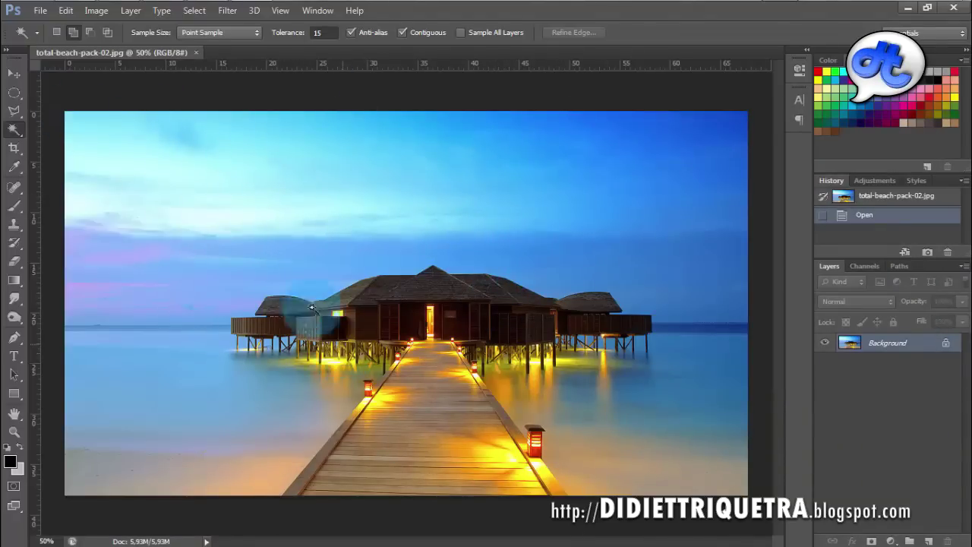
click(14, 74)
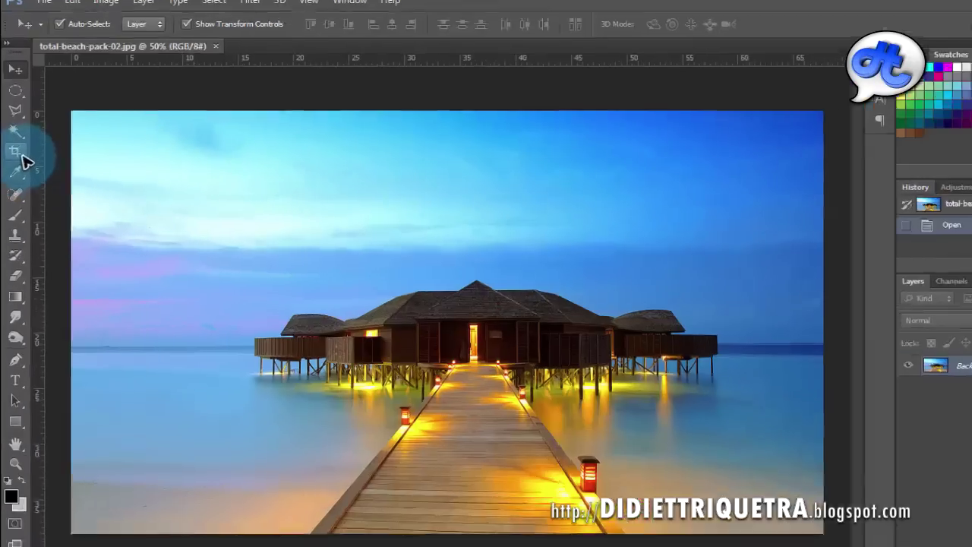
click(22, 156)
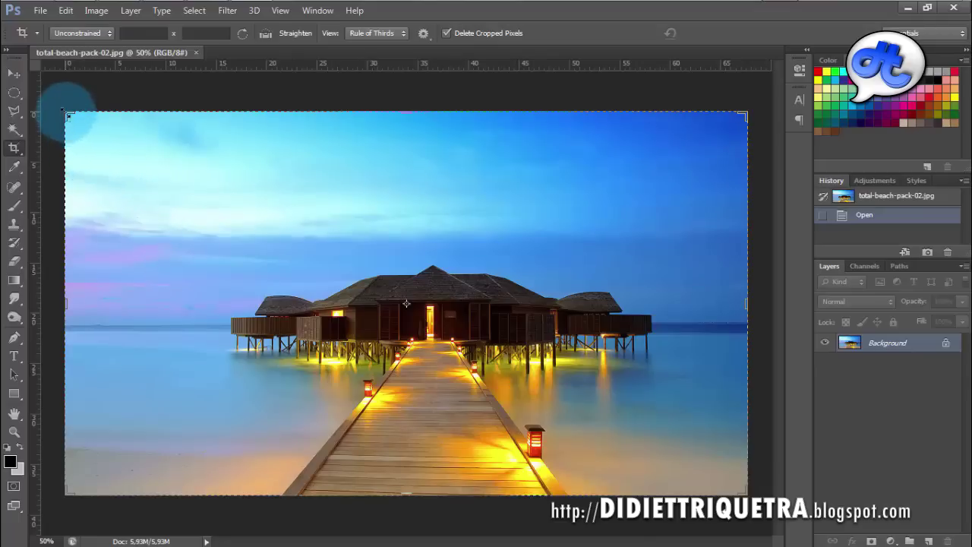
mouse_move(67, 113)
mouse_down()
mouse_move(122, 169)
mouse_move(107, 162)
mouse_move(122, 152)
mouse_move(143, 156)
mouse_up()
mouse_move(404, 291)
mouse_down()
mouse_move(423, 288)
mouse_move(445, 303)
mouse_move(434, 299)
mouse_move(448, 295)
mouse_up()
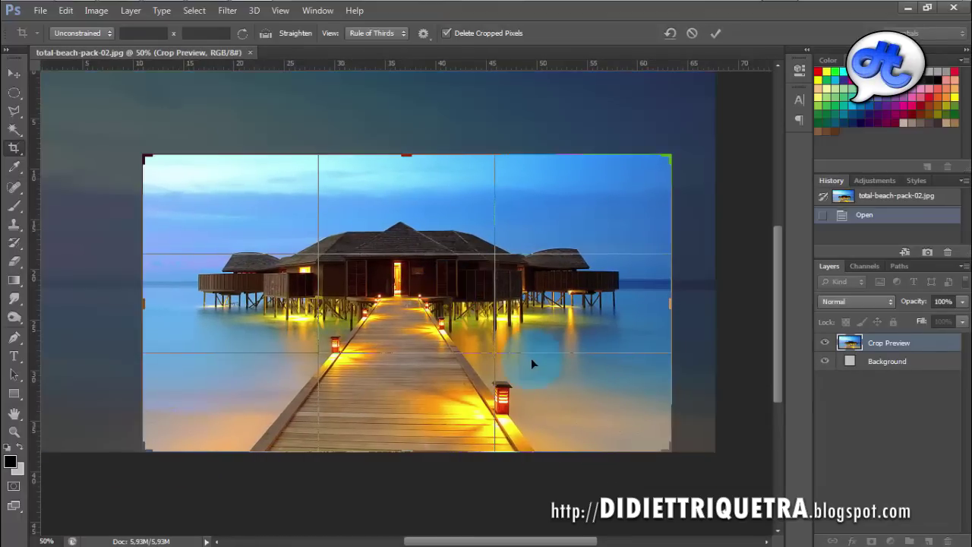
key(Return)
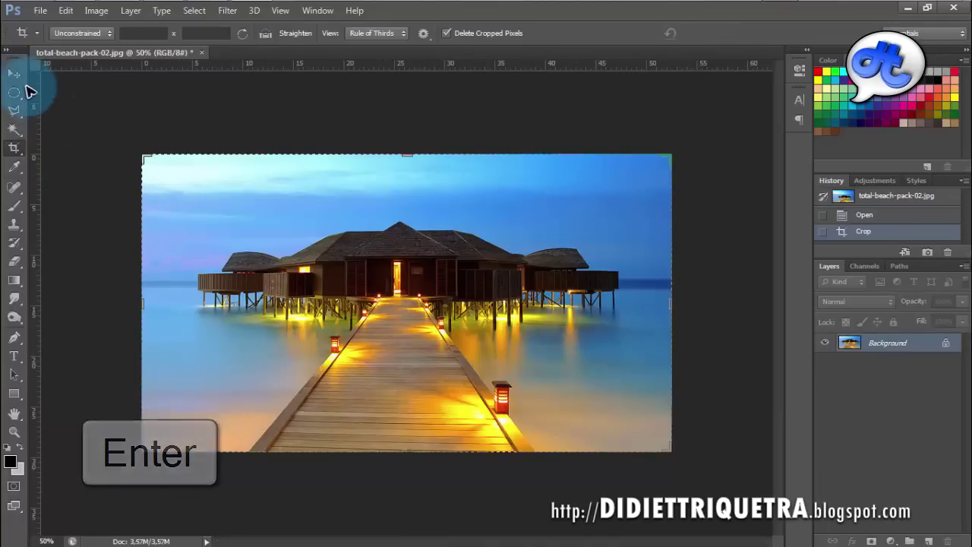
click(13, 73)
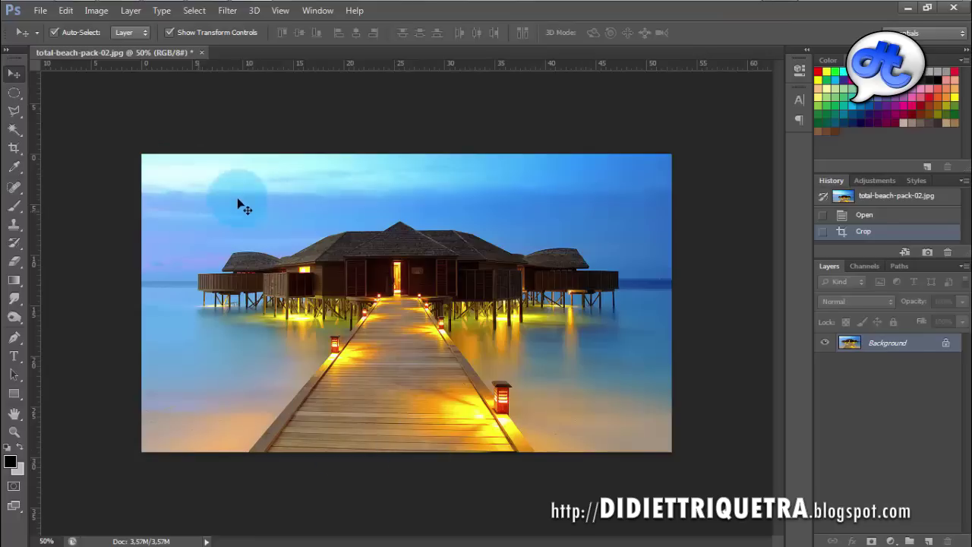
key(ctrl+z)
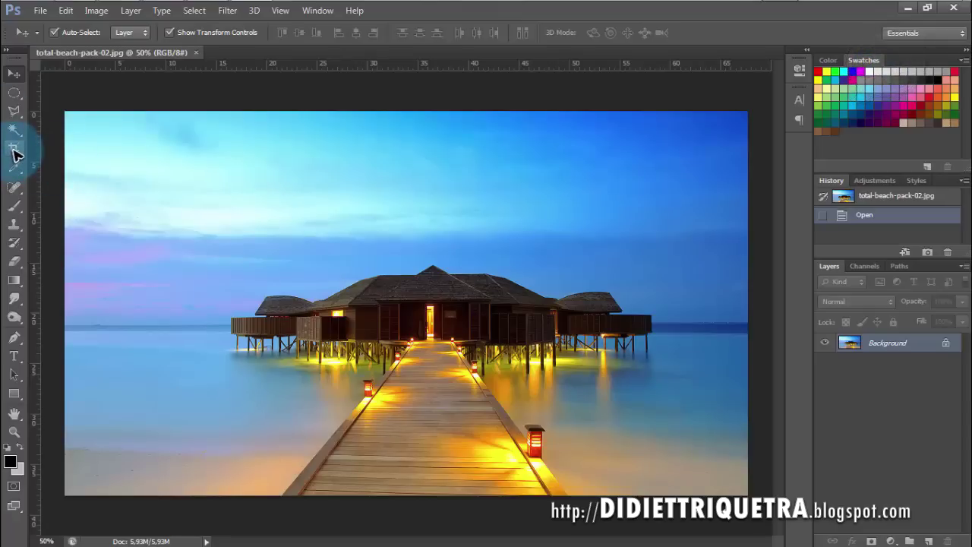
click(14, 151)
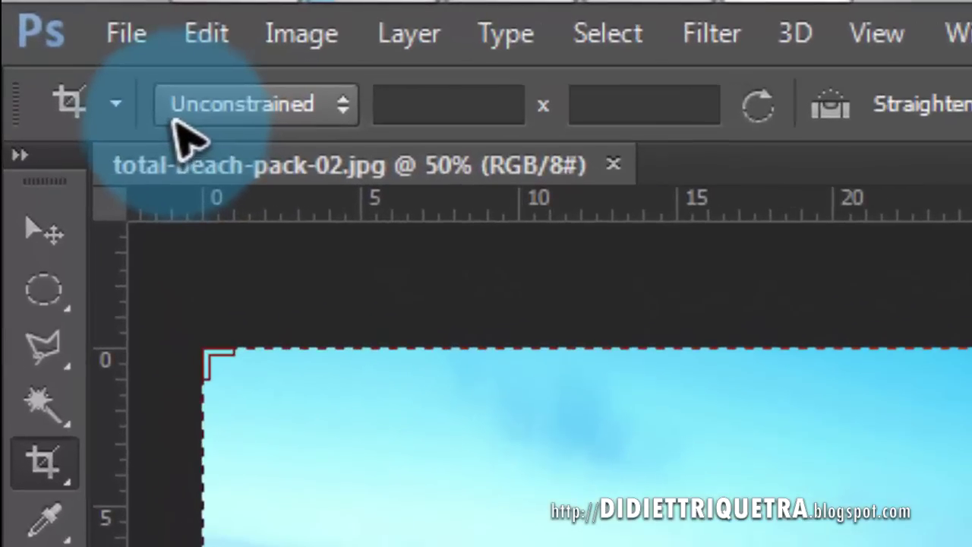
click(337, 105)
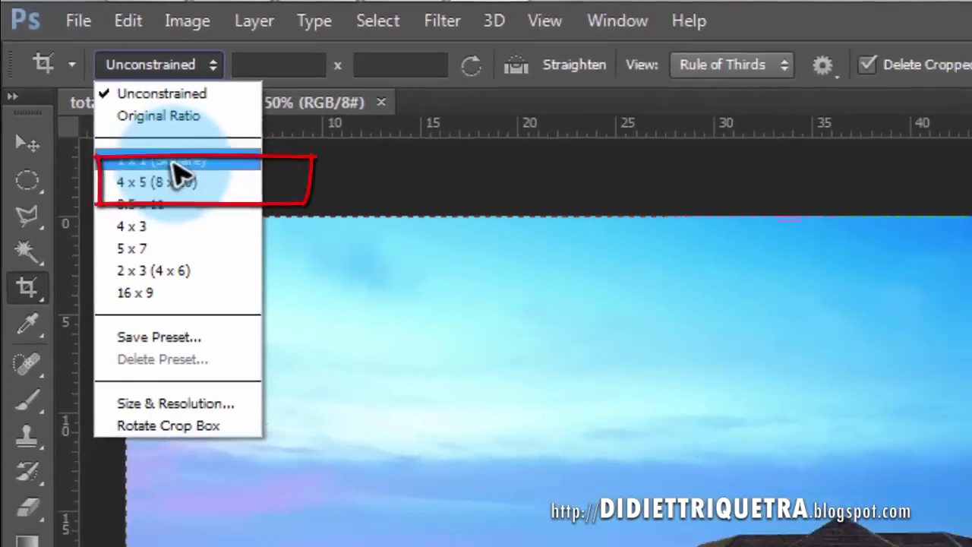
click(178, 186)
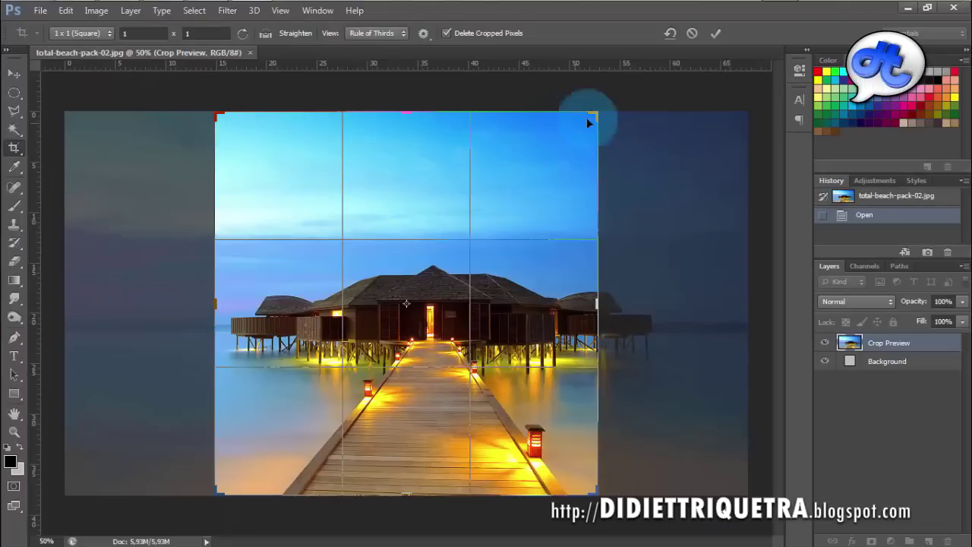
drag(366, 202, 325, 199)
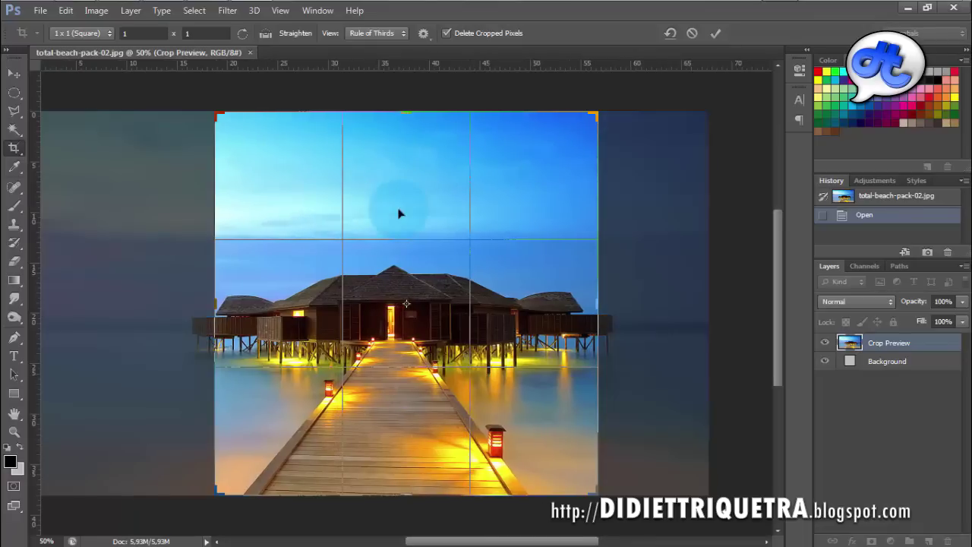
key(Return)
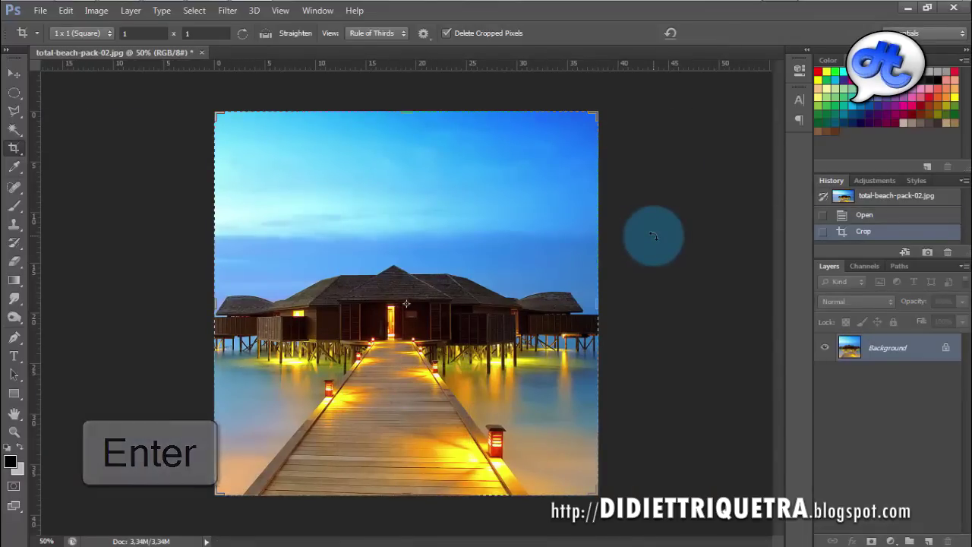
key(ctrl+z)
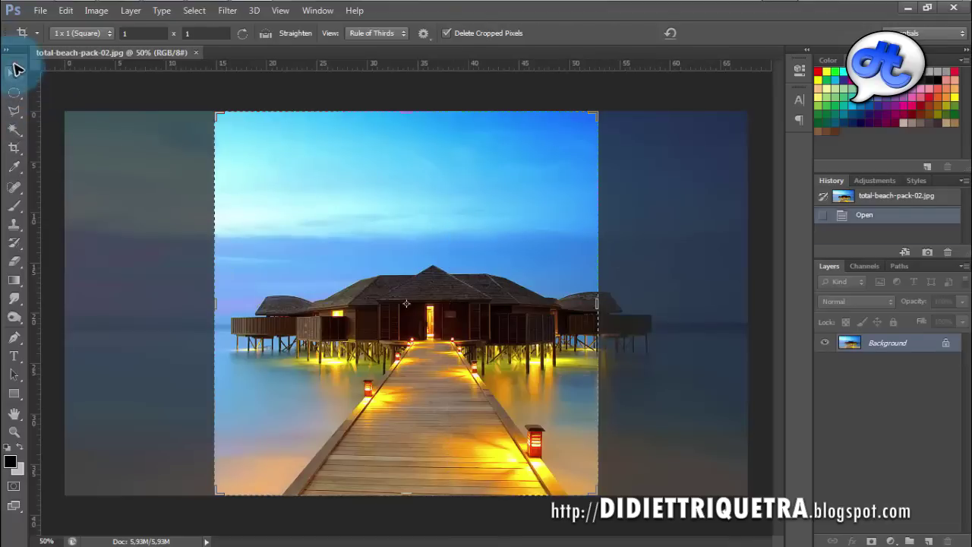
click(13, 69)
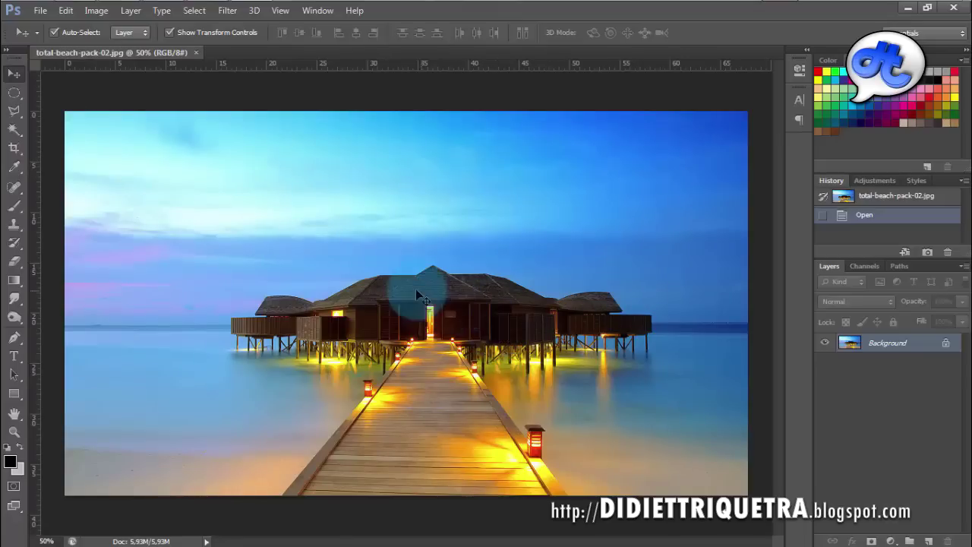
key(c)
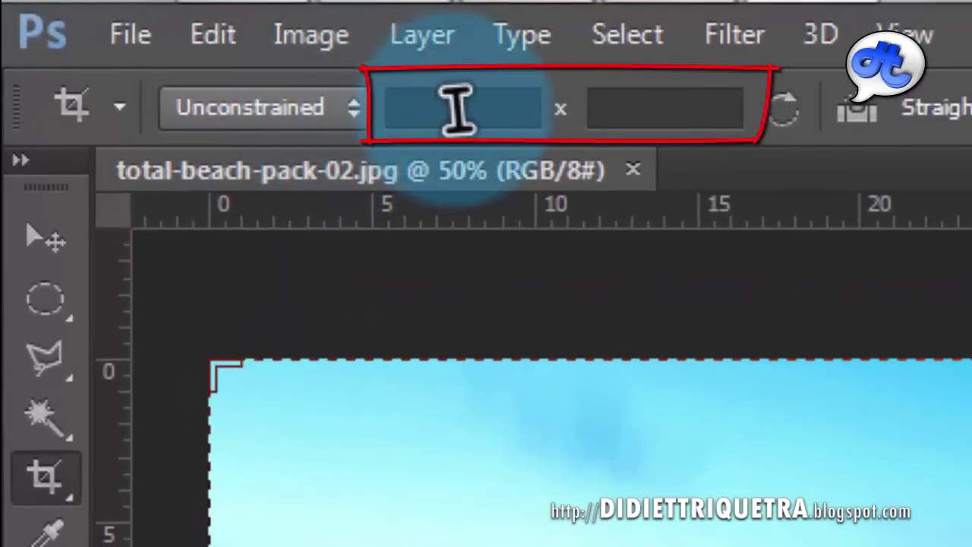
click(457, 110)
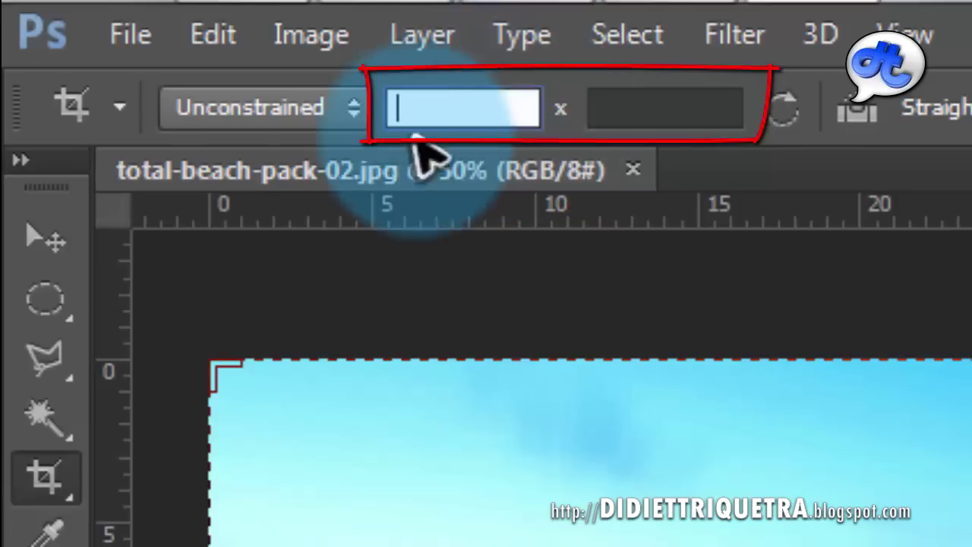
click(349, 110)
click(349, 125)
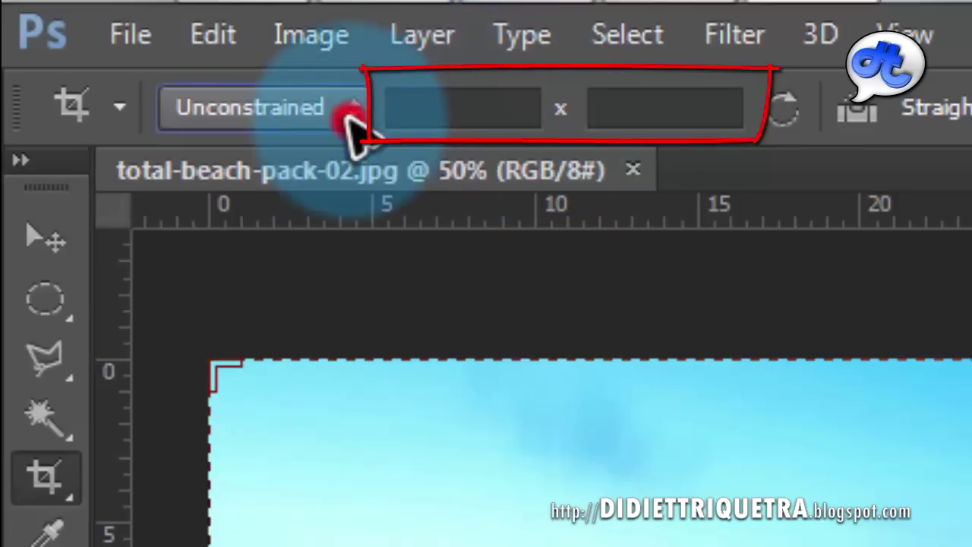
click(504, 114)
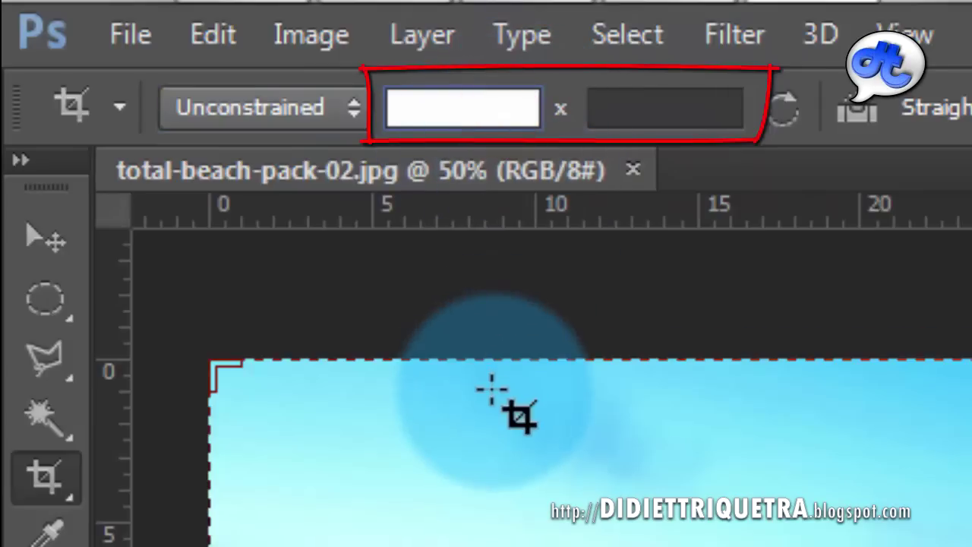
text(9)
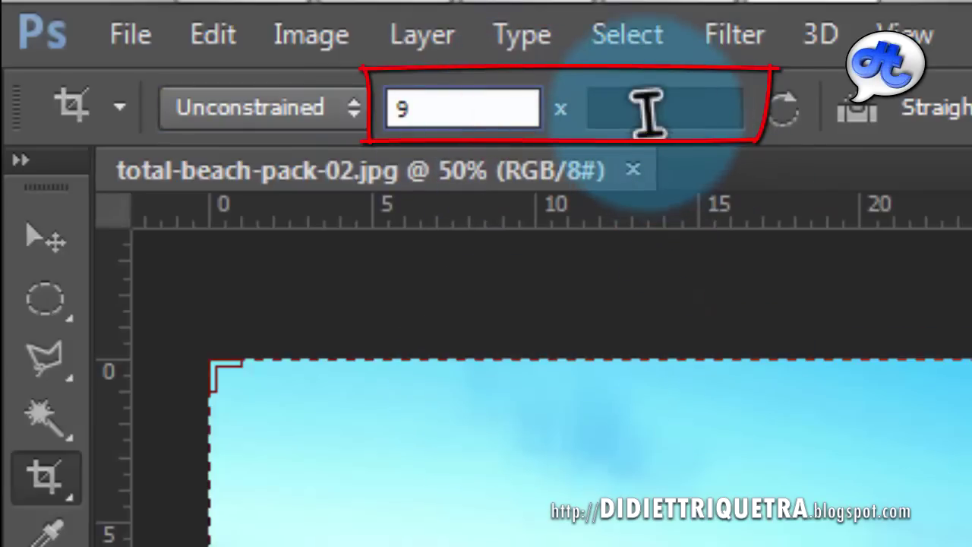
click(651, 107)
text(16)
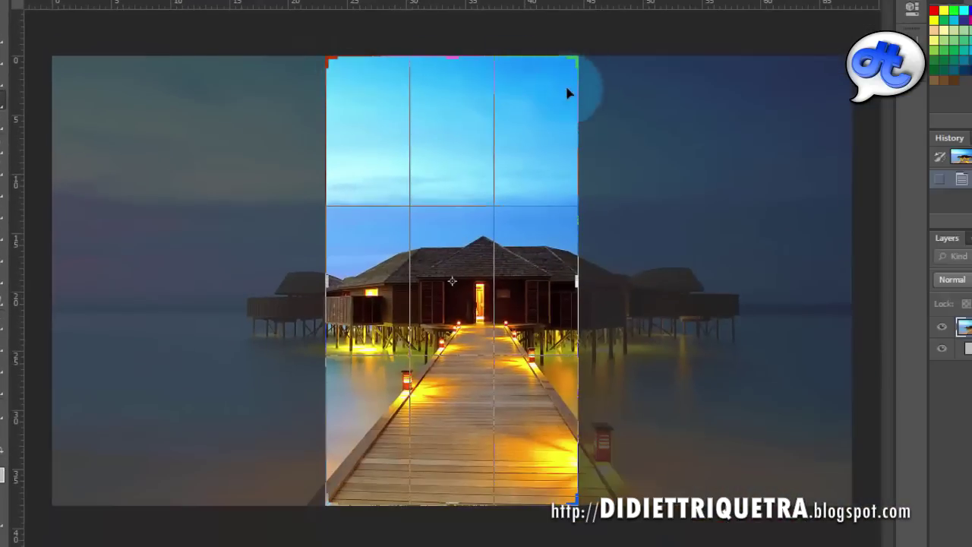
drag(515, 395, 442, 365)
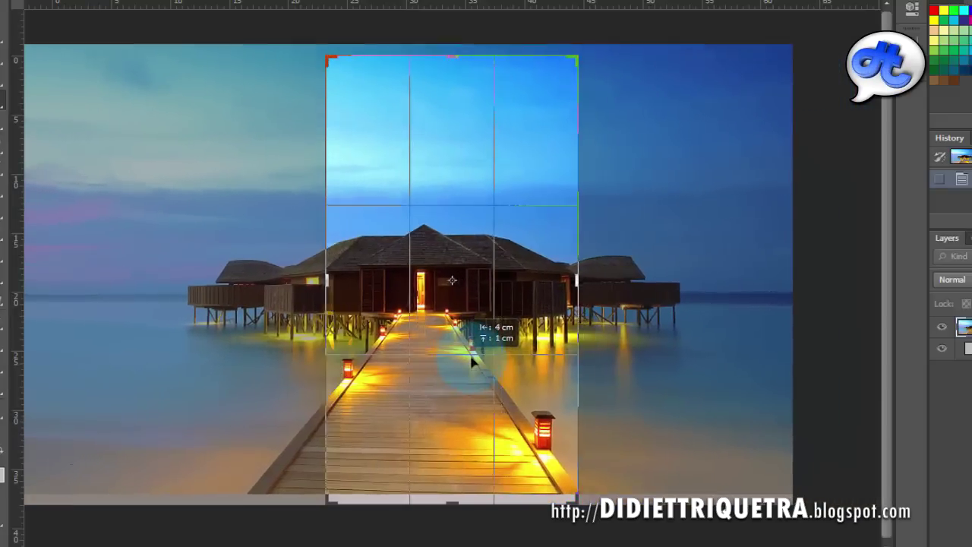
drag(442, 366, 479, 358)
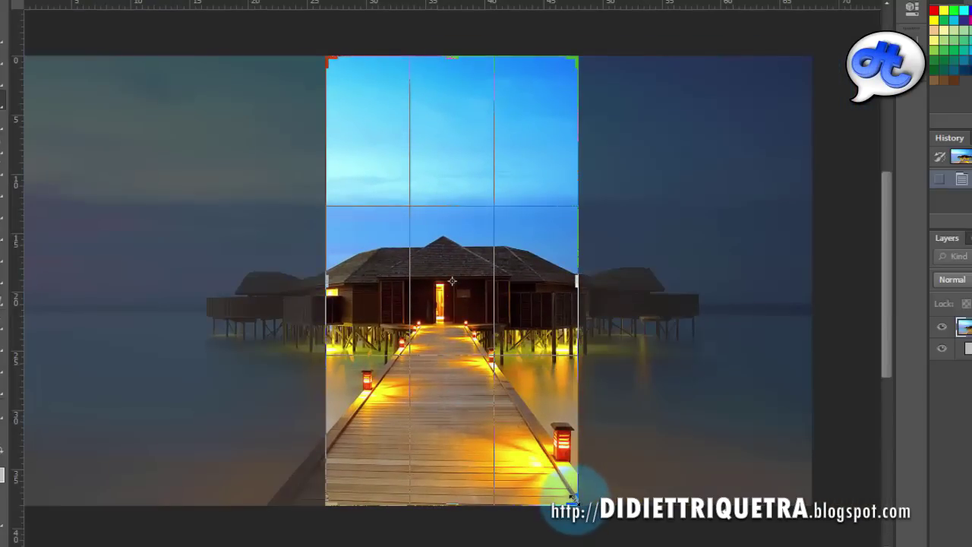
drag(575, 497, 558, 474)
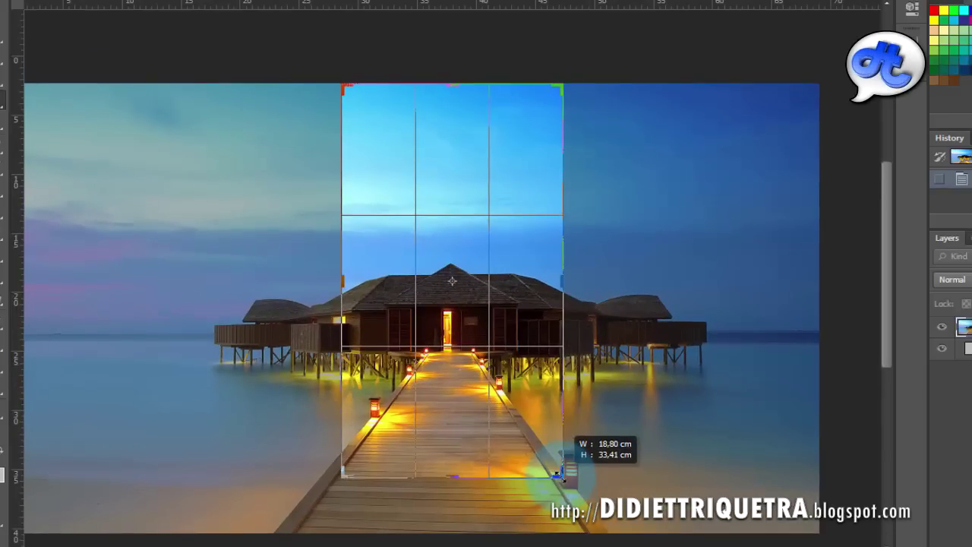
mouse_move(597, 476)
mouse_down()
mouse_move(497, 429)
mouse_move(469, 435)
mouse_move(480, 433)
mouse_up()
mouse_move(482, 364)
mouse_down()
mouse_move(464, 290)
mouse_move(465, 304)
mouse_up()
drag(521, 404, 534, 431)
click(380, 156)
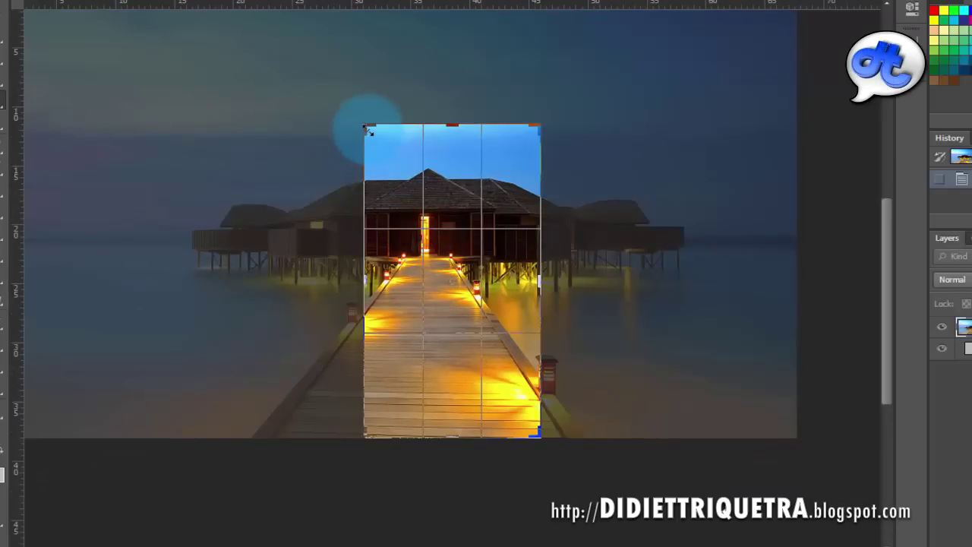
drag(369, 132, 364, 123)
drag(483, 370, 498, 376)
drag(549, 101, 558, 93)
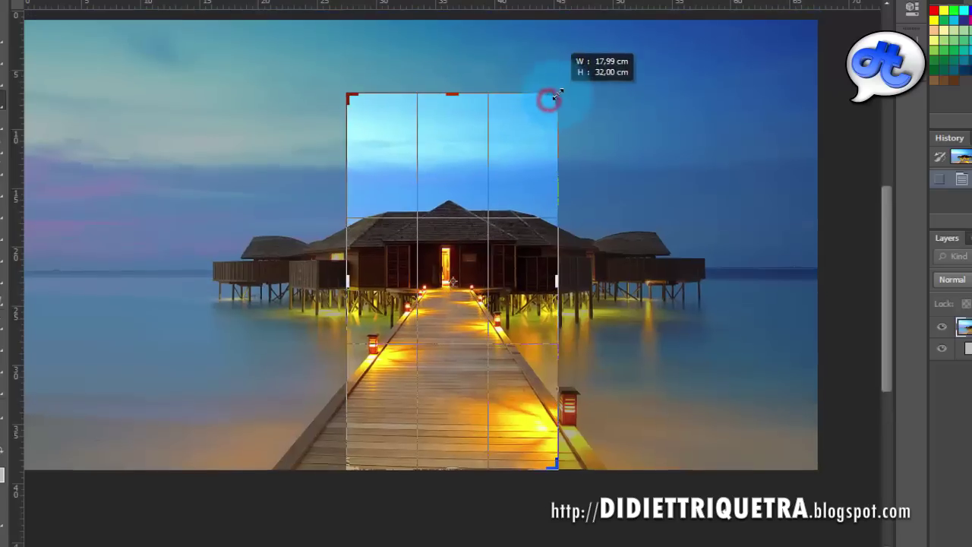
click(479, 264)
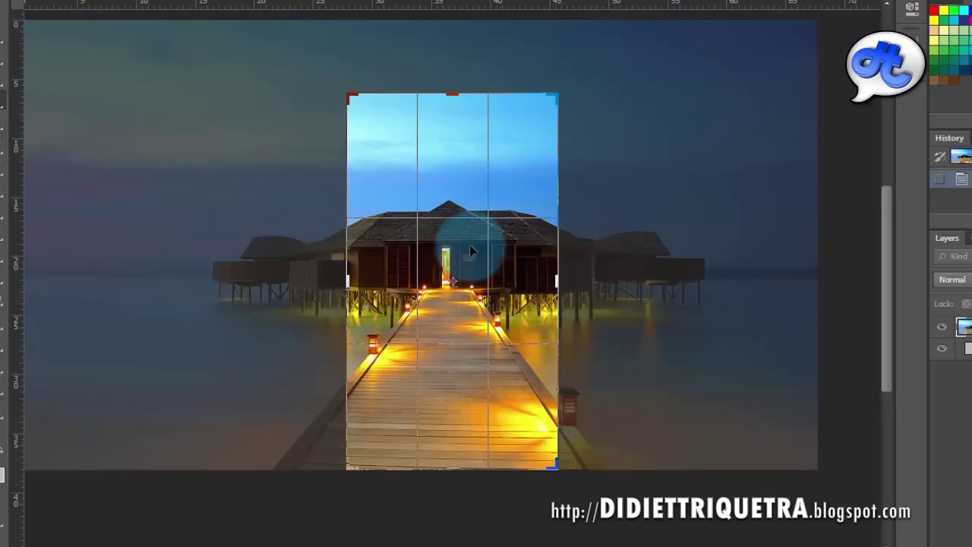
key(Return)
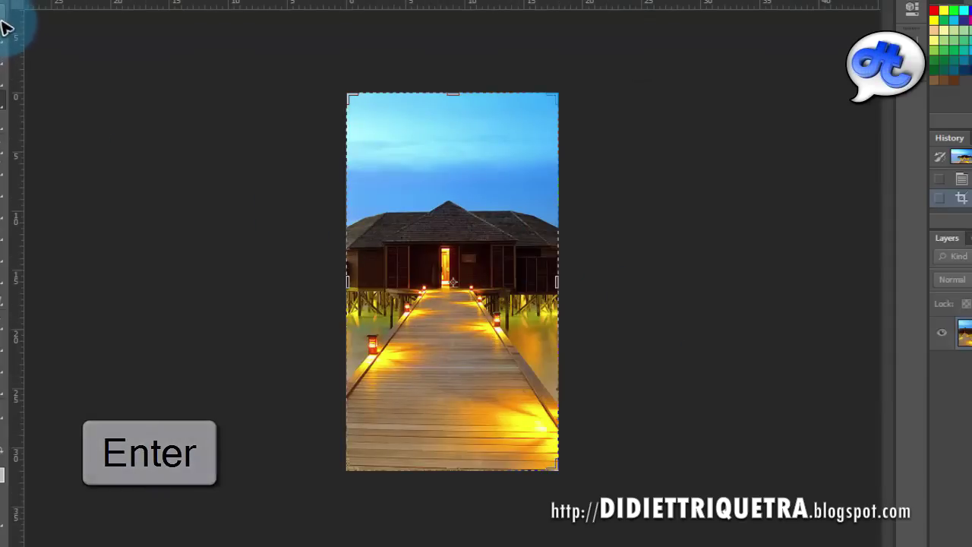
click(266, 248)
key(ctrl+z)
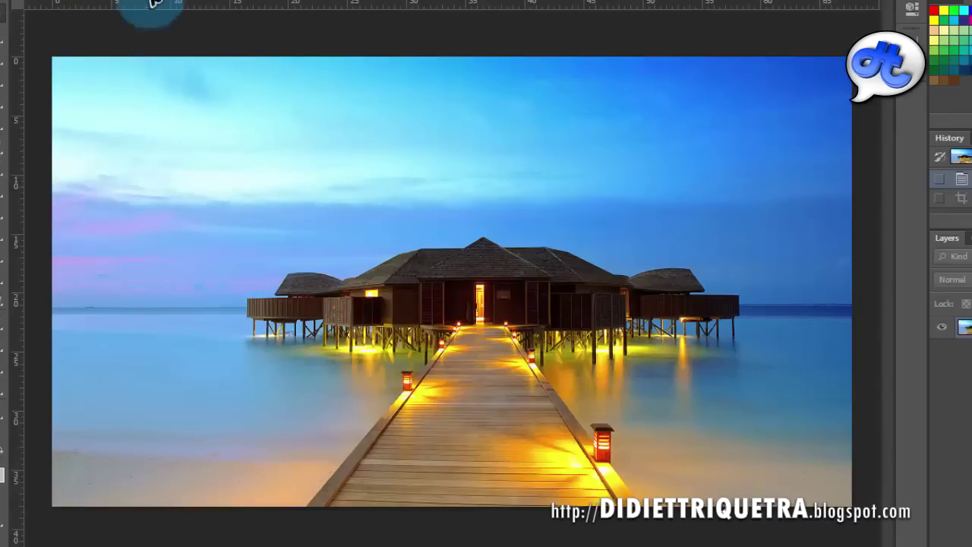
Drag IMG_0856 from the Explorer folder into Photoshop to open it.
click(558, 298)
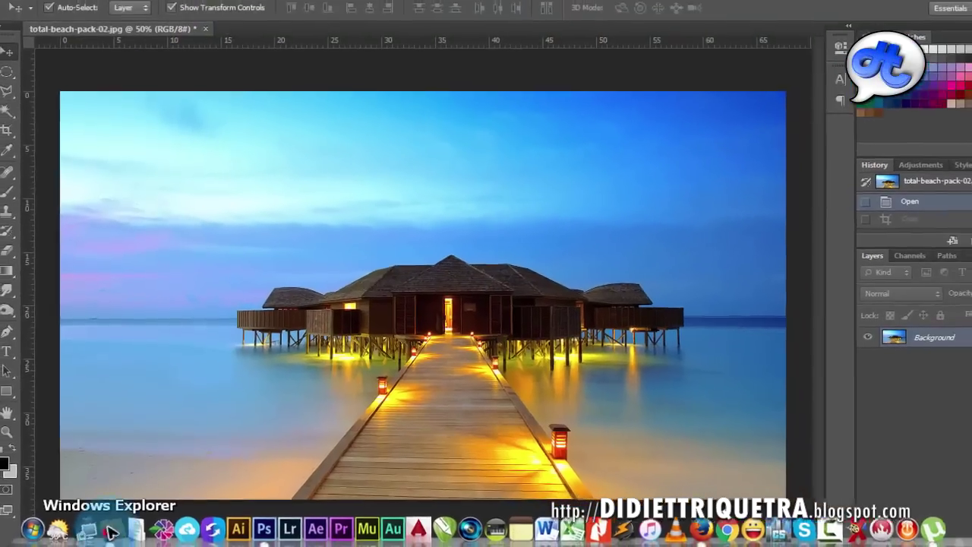
click(110, 522)
drag(493, 133, 582, 132)
mouse_move(447, 229)
mouse_down()
mouse_move(304, 97)
mouse_move(300, 57)
mouse_move(303, 76)
mouse_up()
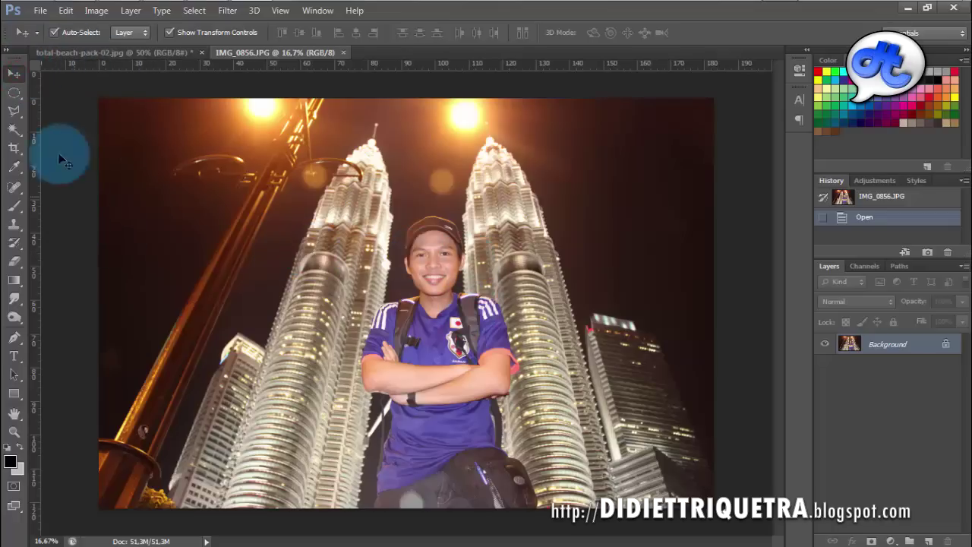
Set the Crop tool to a 2x3 (4x6) ratio and frame the man's head and shoulders.
click(15, 148)
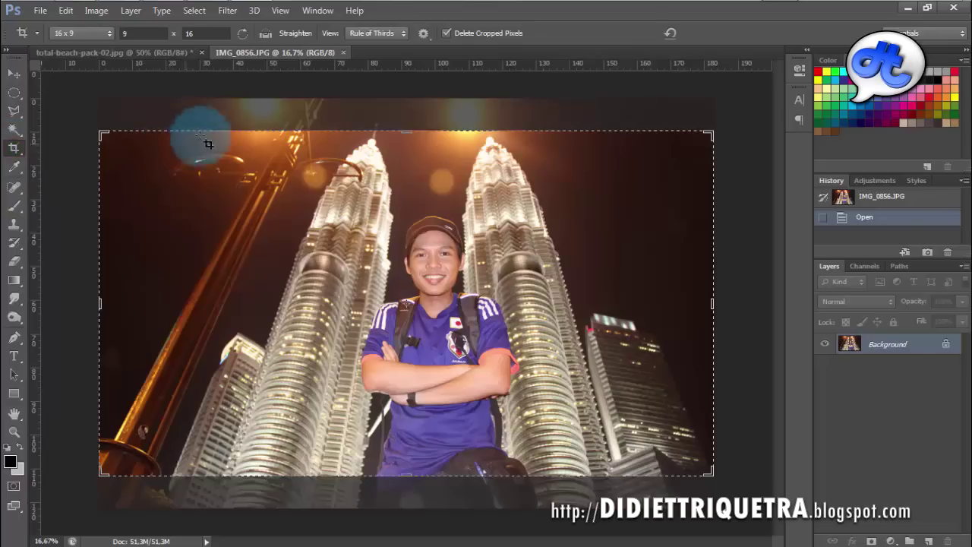
double_click(139, 34)
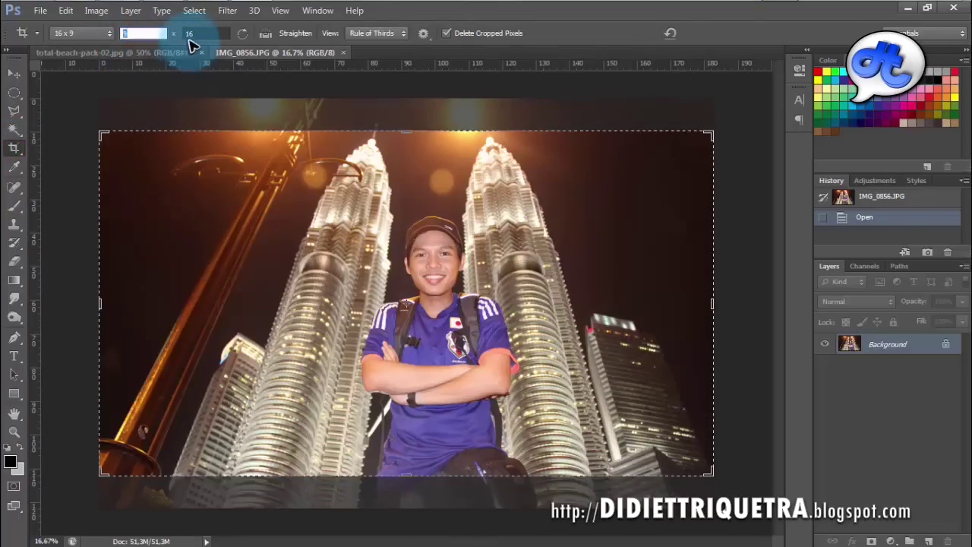
double_click(141, 33)
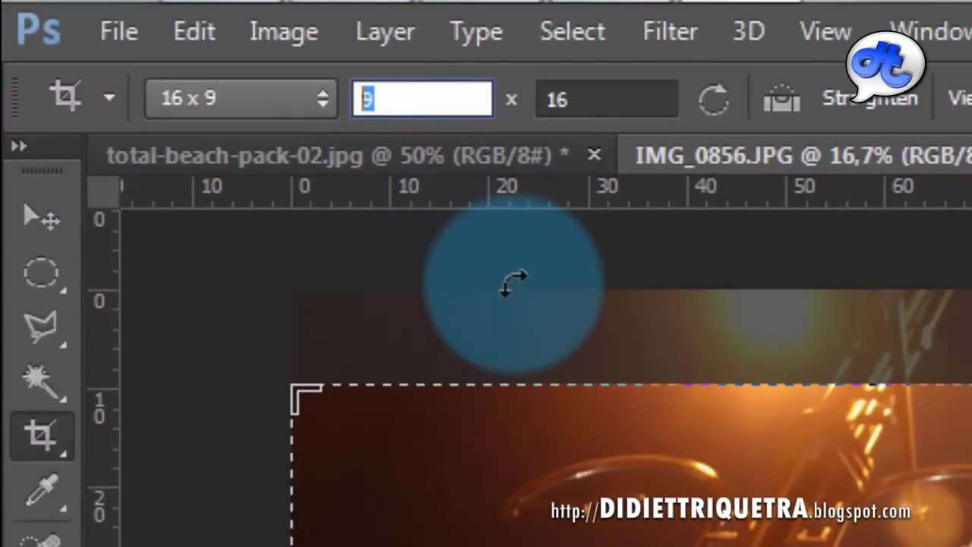
text(4)
double_click(629, 100)
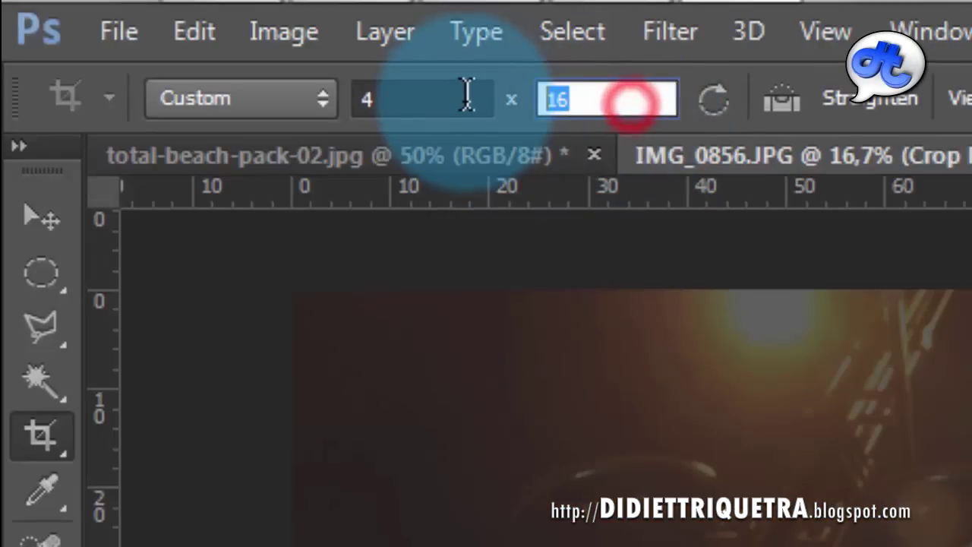
click(577, 99)
text(4)
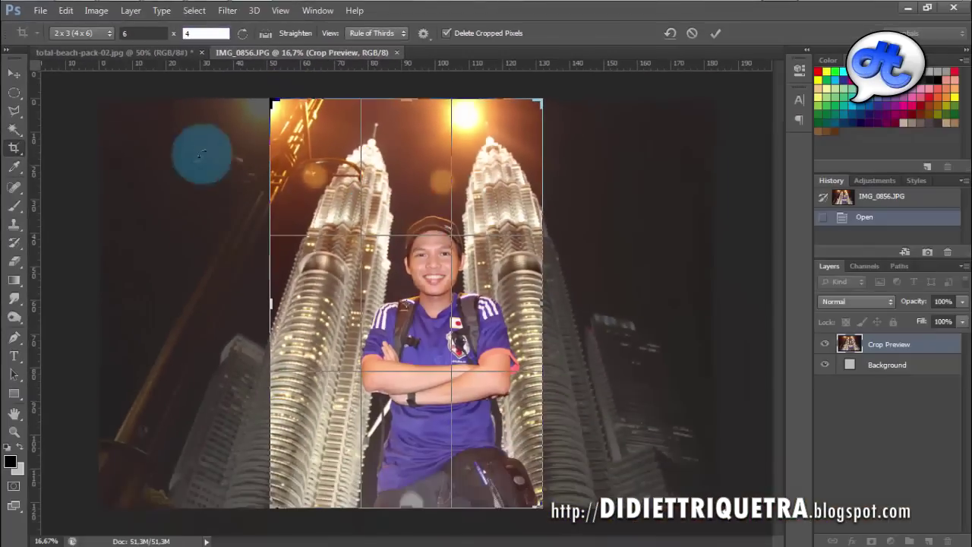
drag(270, 104, 305, 204)
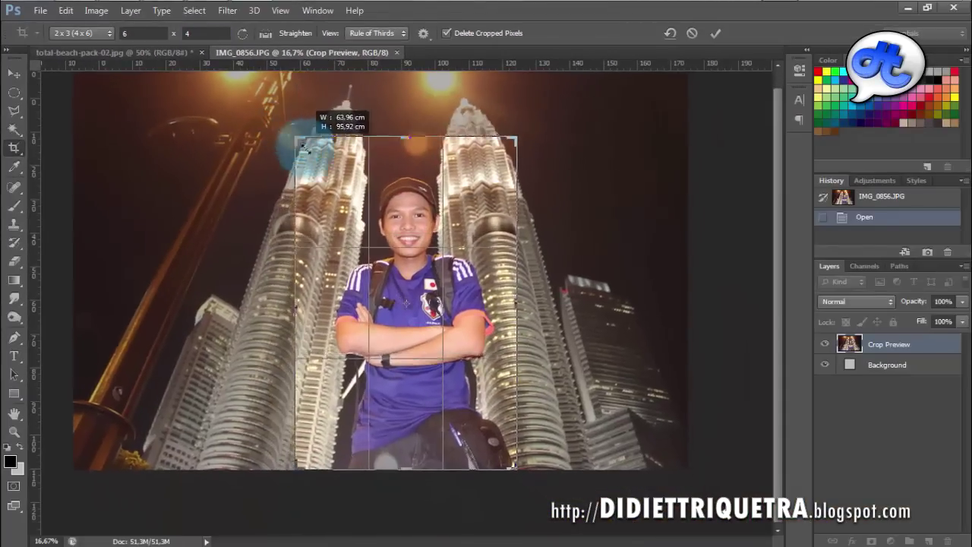
mouse_move(430, 329)
mouse_down()
mouse_move(491, 436)
mouse_move(420, 333)
mouse_move(410, 265)
mouse_move(428, 294)
mouse_up()
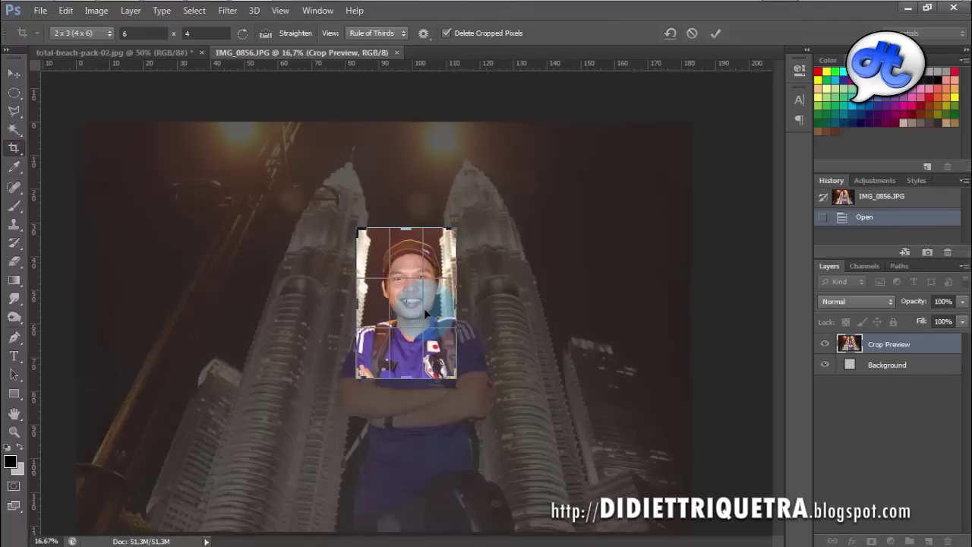
Zoom the view and resize the crop frame around the man's face.
scroll(423, 307, up, 1)
scroll(423, 307, up, 2)
scroll(423, 308, up, 2)
scroll(424, 307, up, 1)
scroll(423, 308, up, 2)
scroll(426, 313, up, 1)
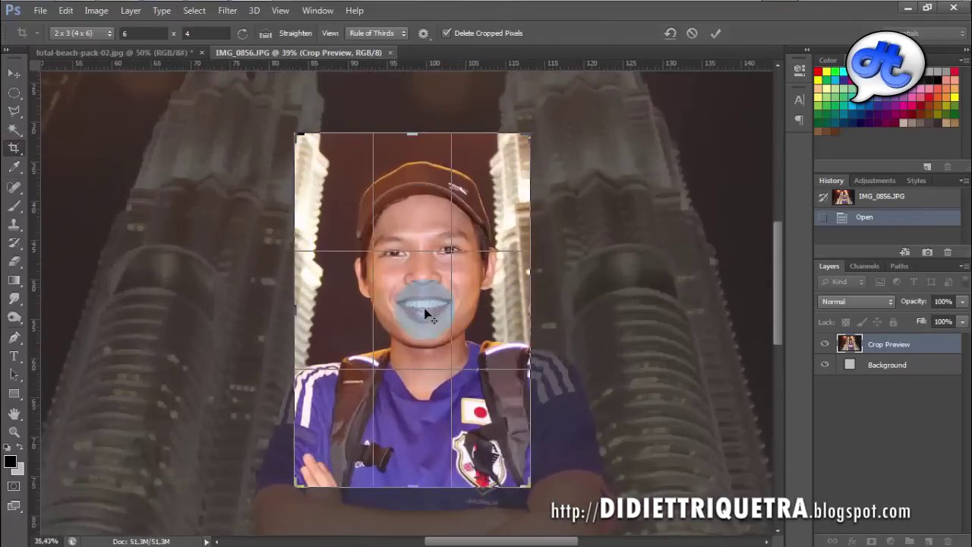
scroll(426, 312, down, 2)
scroll(425, 313, down, 1)
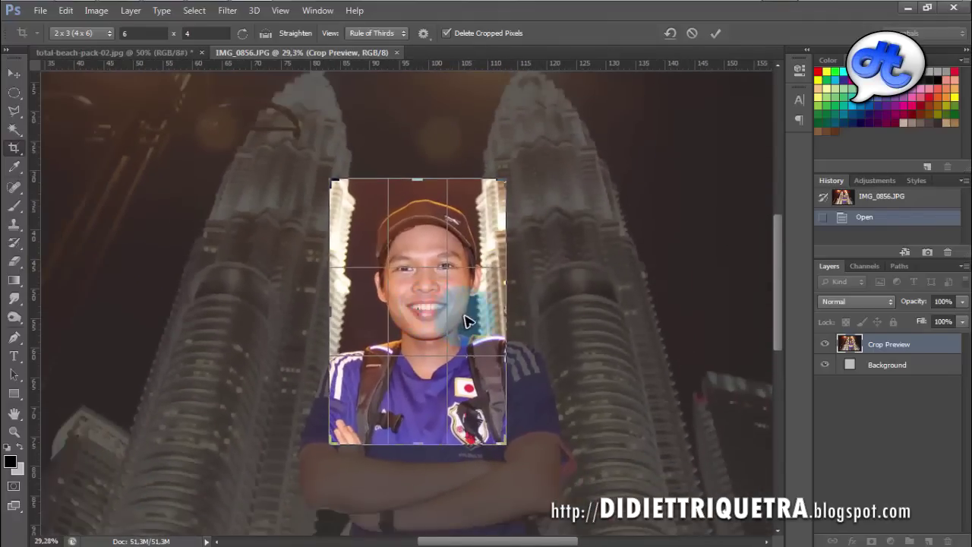
drag(467, 321, 452, 311)
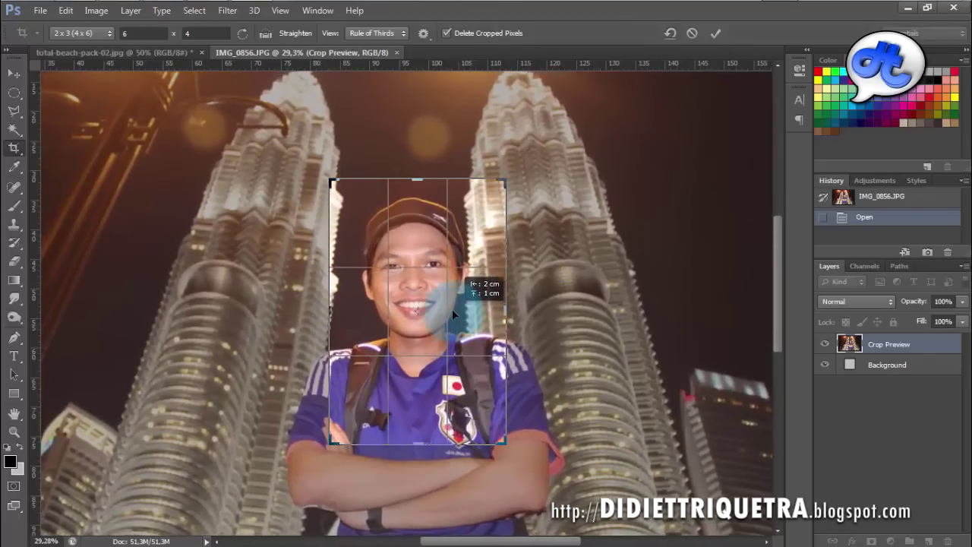
mouse_move(505, 442)
mouse_down()
mouse_move(534, 471)
mouse_move(497, 444)
mouse_up()
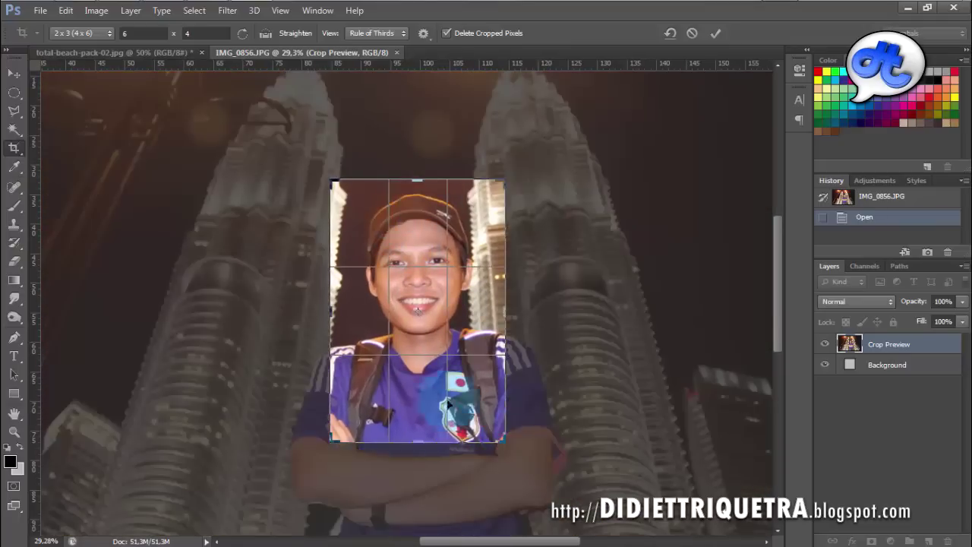
drag(505, 442, 525, 414)
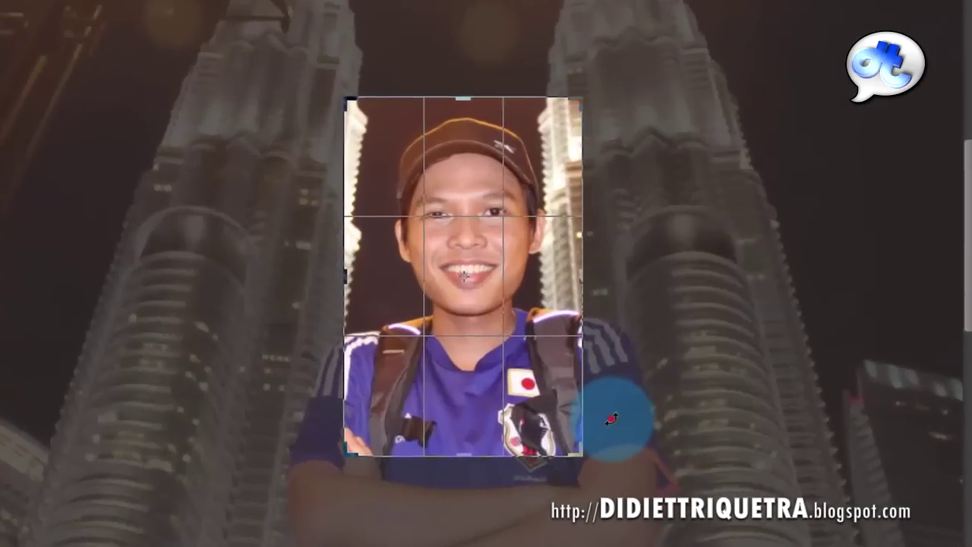
Rotate the photo to straighten it, recentre the face, and commit the 2x3 crop.
mouse_move(611, 418)
mouse_down()
mouse_move(596, 439)
mouse_move(615, 407)
mouse_up()
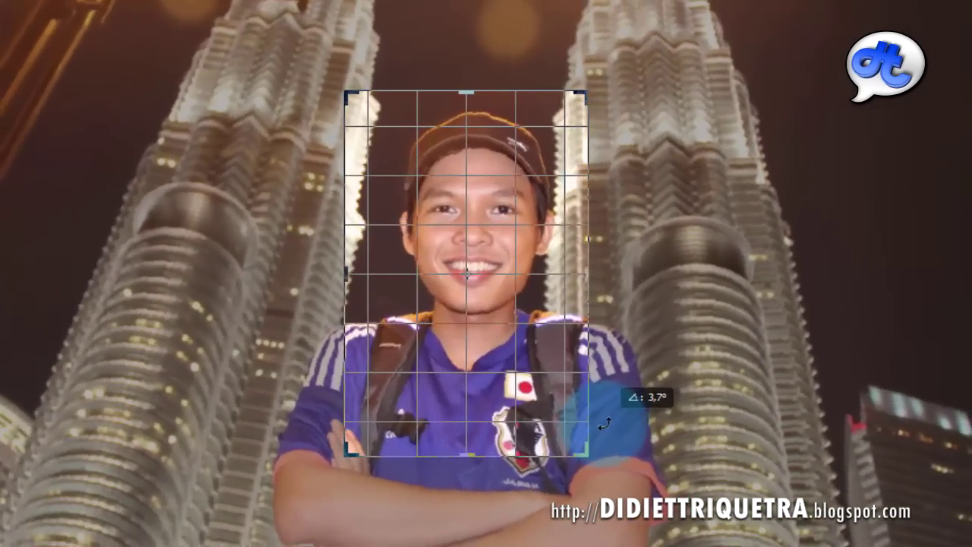
drag(615, 407, 612, 422)
mouse_move(551, 400)
mouse_down()
mouse_move(529, 399)
mouse_move(552, 413)
mouse_up()
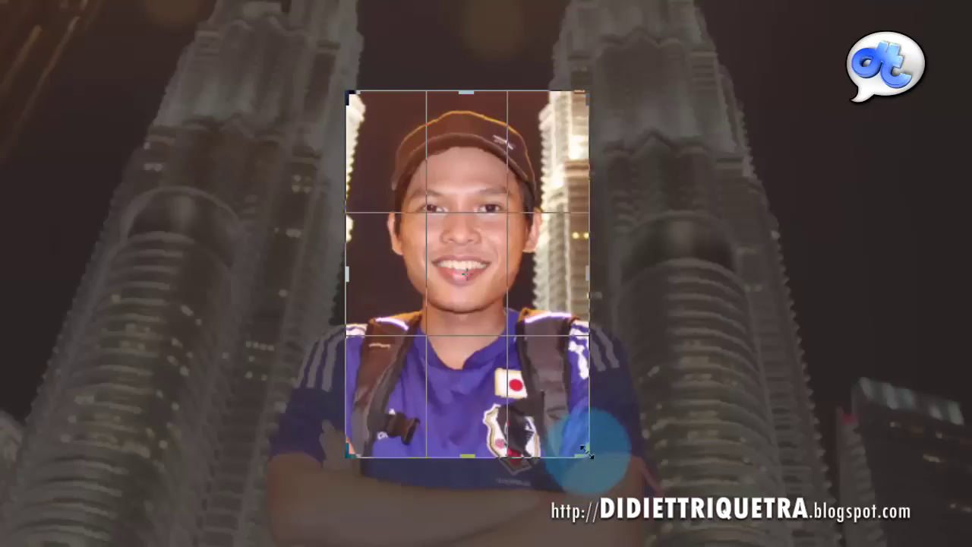
mouse_move(586, 453)
mouse_down()
mouse_move(597, 469)
mouse_move(592, 443)
mouse_up()
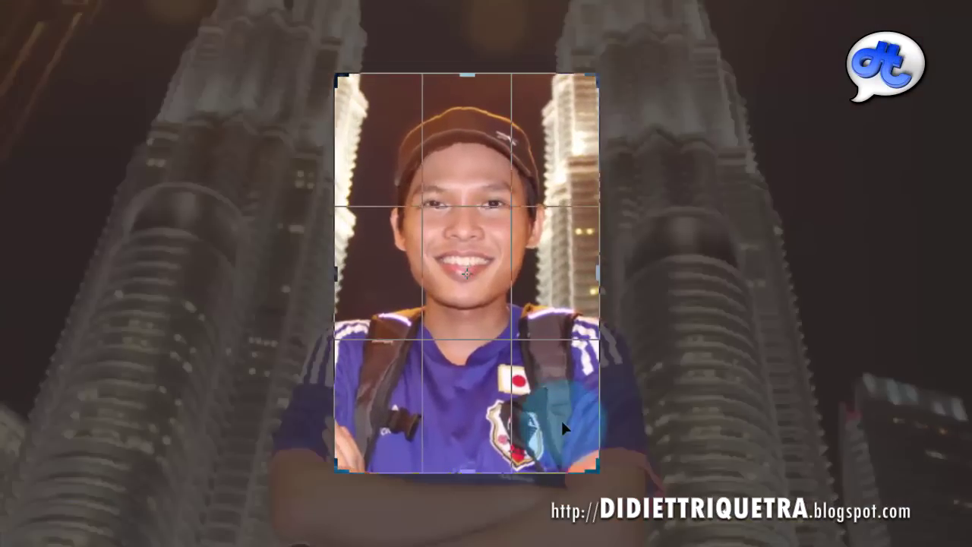
key(Return)
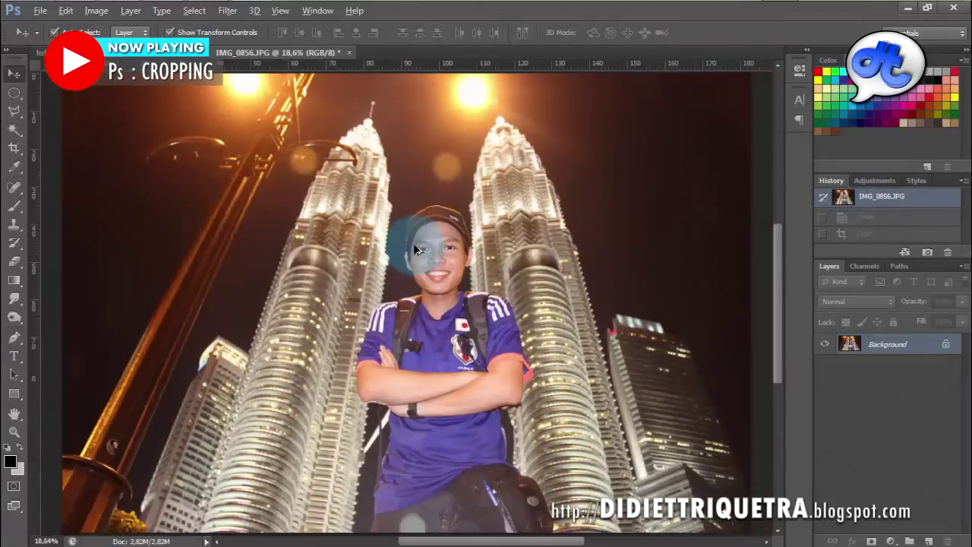
Step back in the History panel to the opened IMG_0856.JPG state, removing the crop.
scroll(414, 242, up, 1)
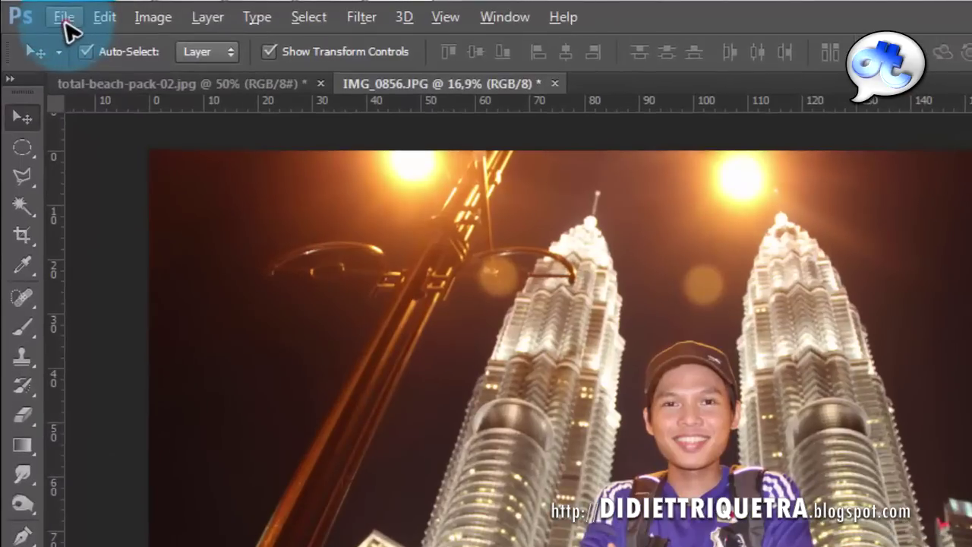
Start a new document on the International Paper preset, size A4 (210 × 297 mm, 300 ppi).
click(64, 18)
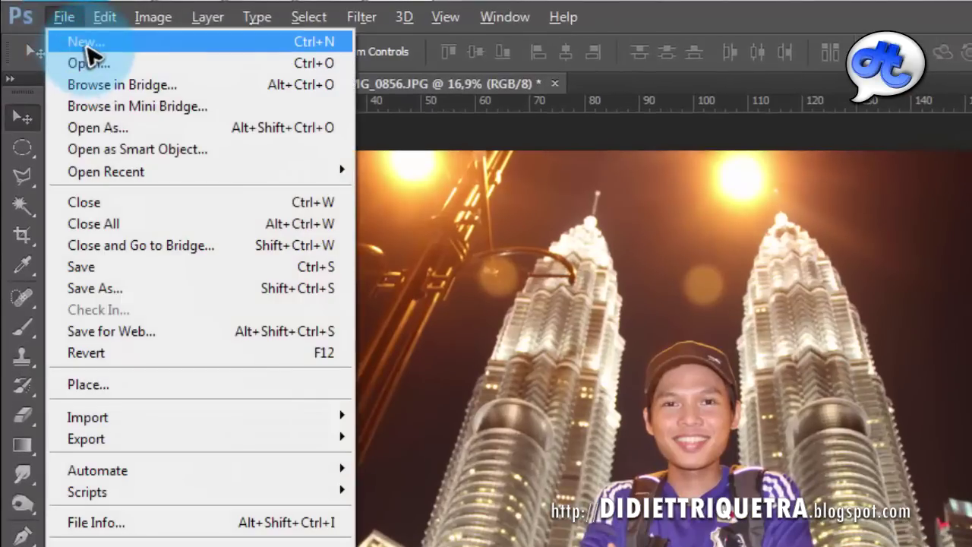
click(87, 43)
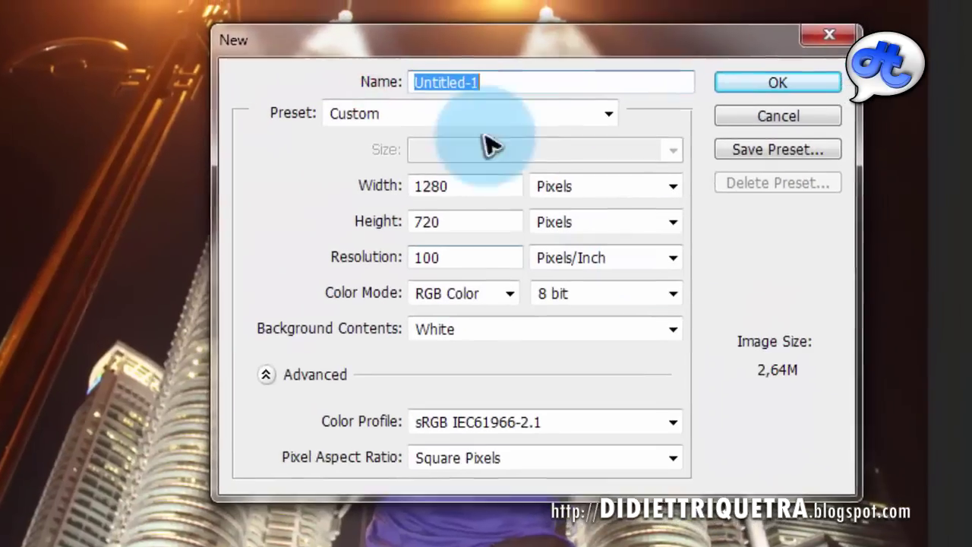
click(329, 144)
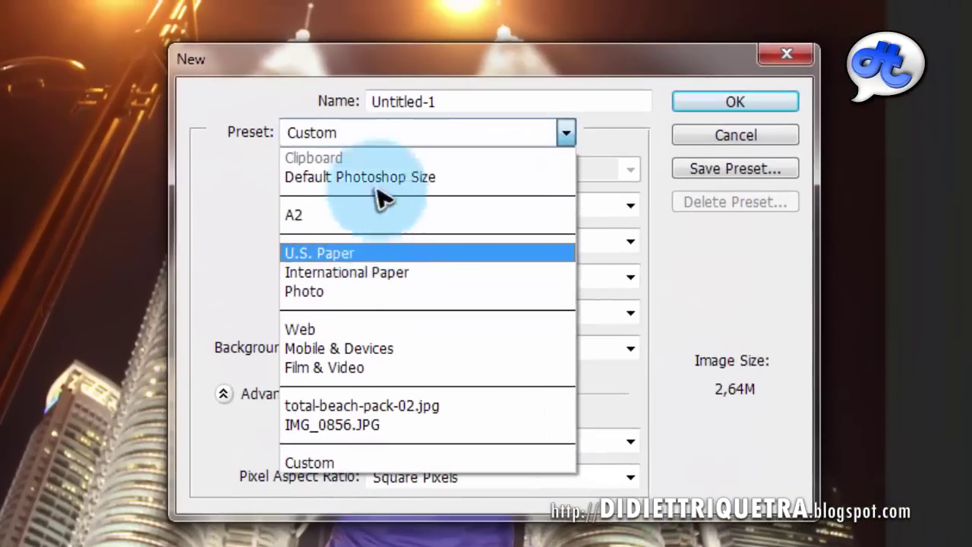
click(397, 130)
click(397, 129)
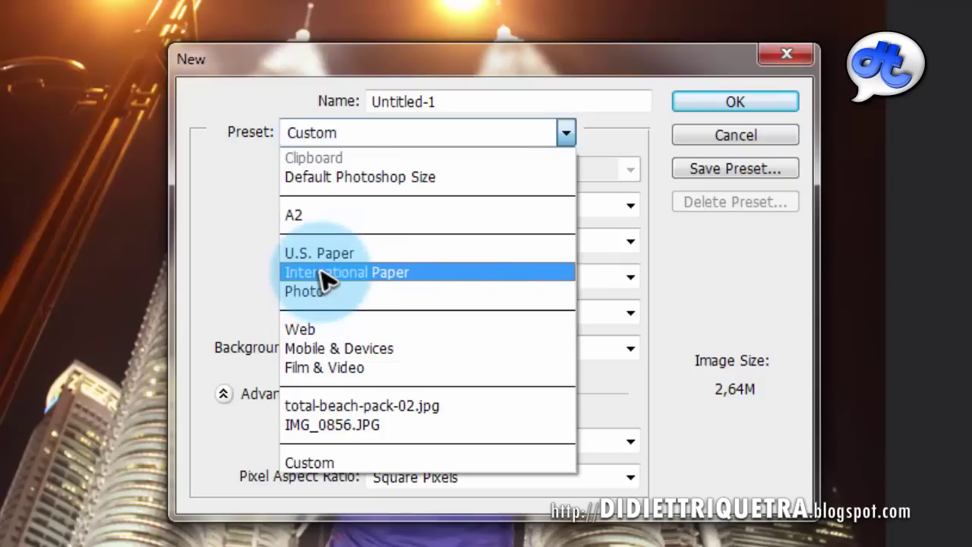
click(393, 282)
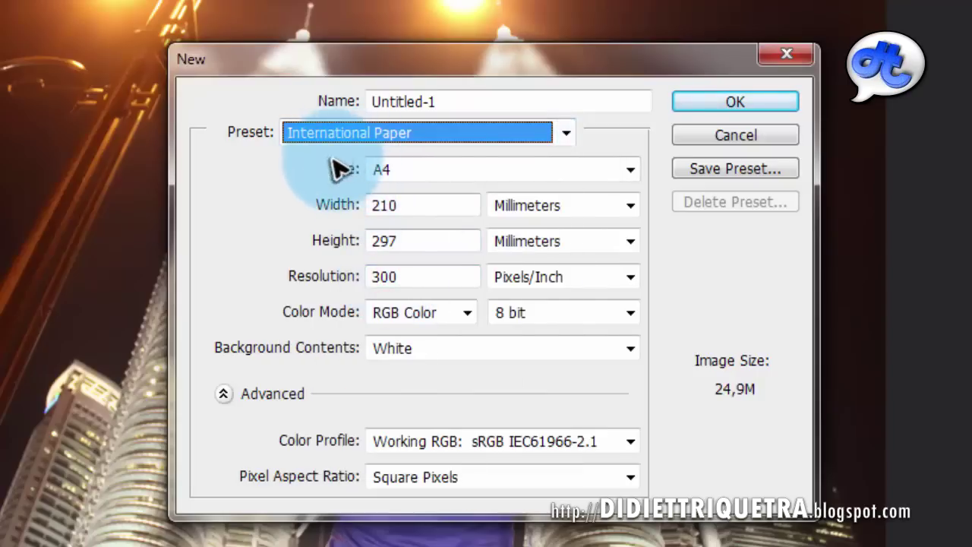
click(433, 168)
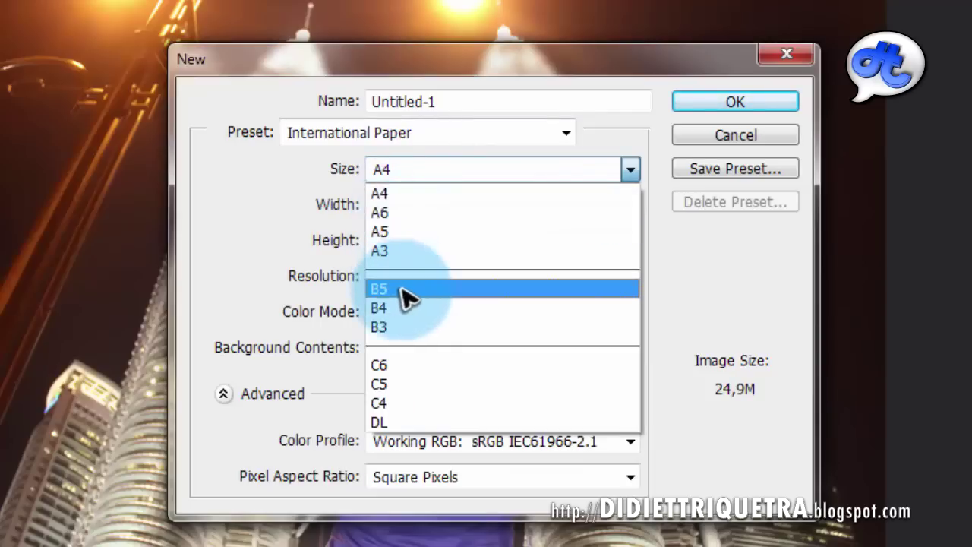
click(379, 194)
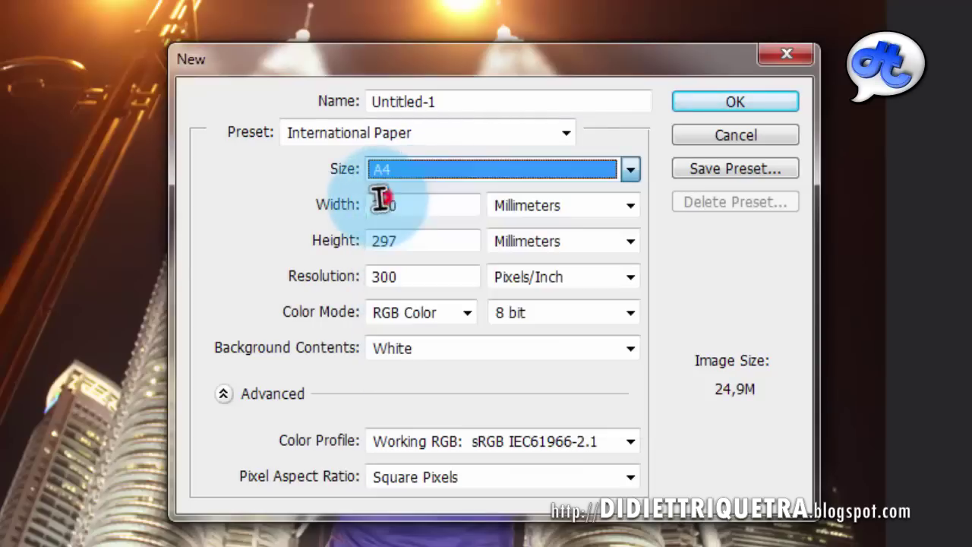
drag(558, 64, 495, 59)
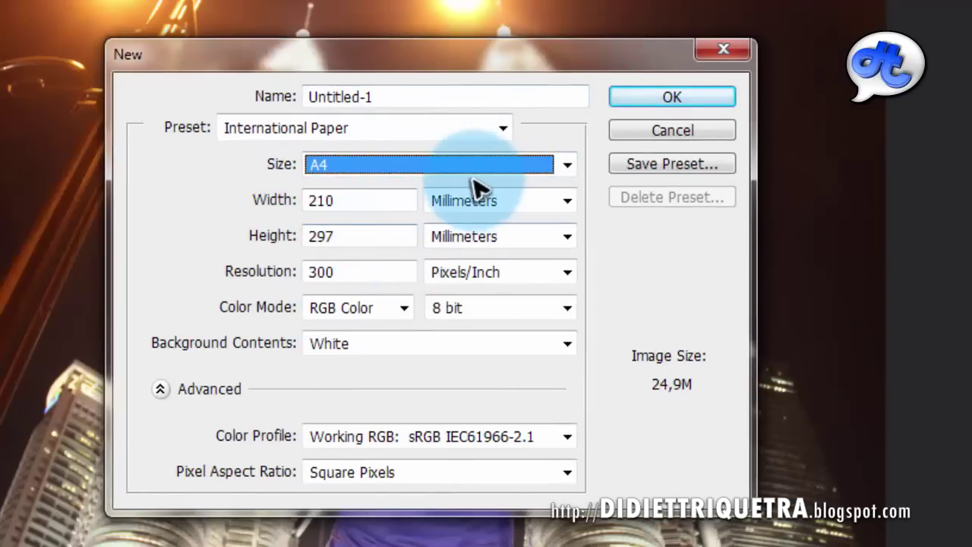
Set the new document to CMYK Color at 300 Pixels/Inch and create it.
click(403, 308)
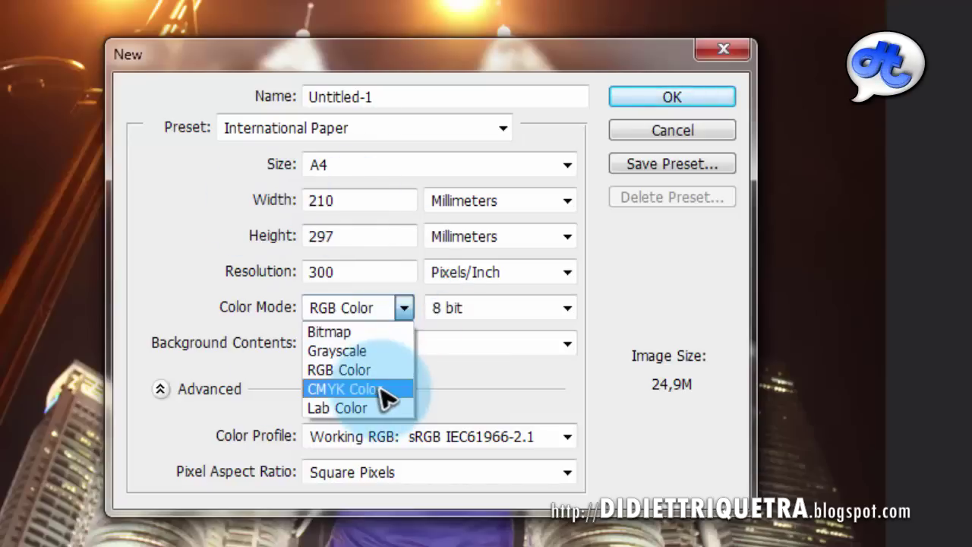
click(207, 196)
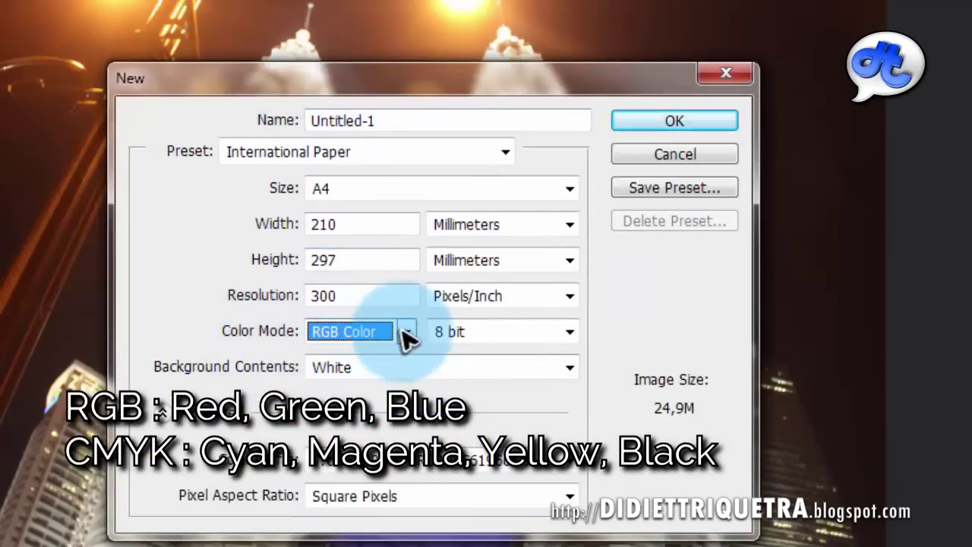
click(398, 327)
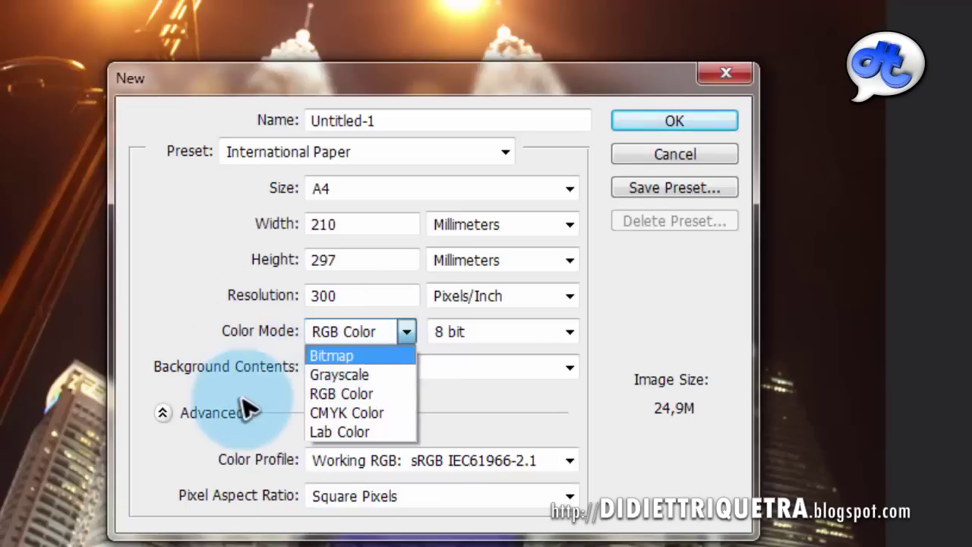
click(365, 412)
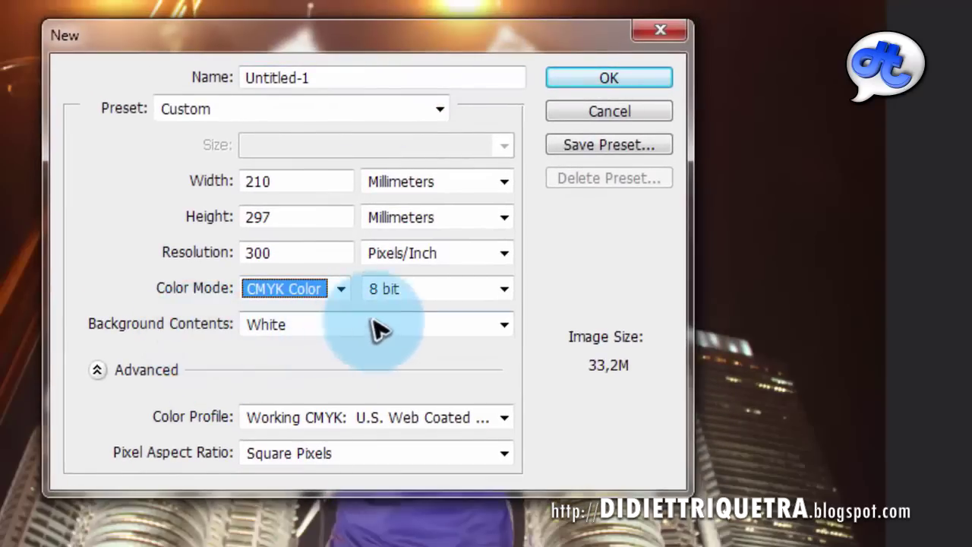
double_click(345, 72)
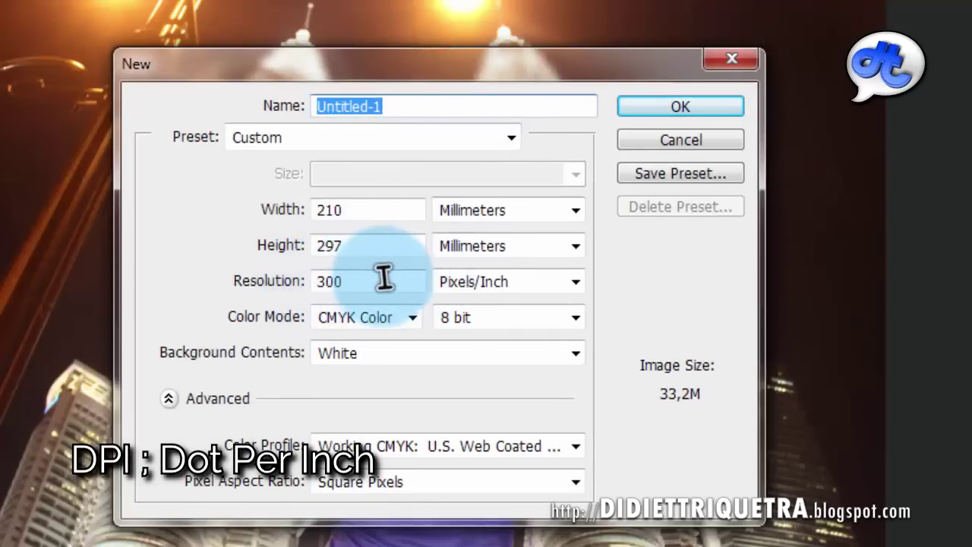
click(577, 282)
click(520, 302)
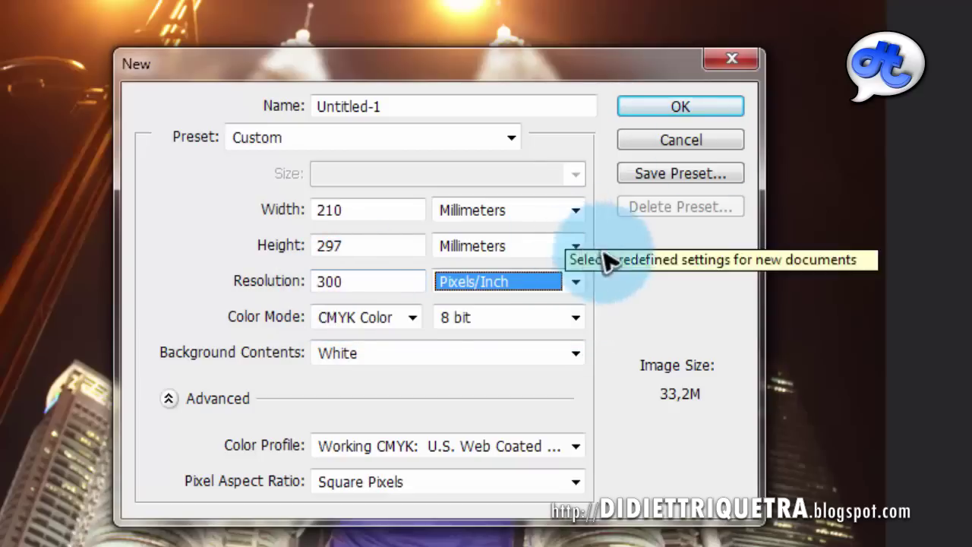
click(714, 106)
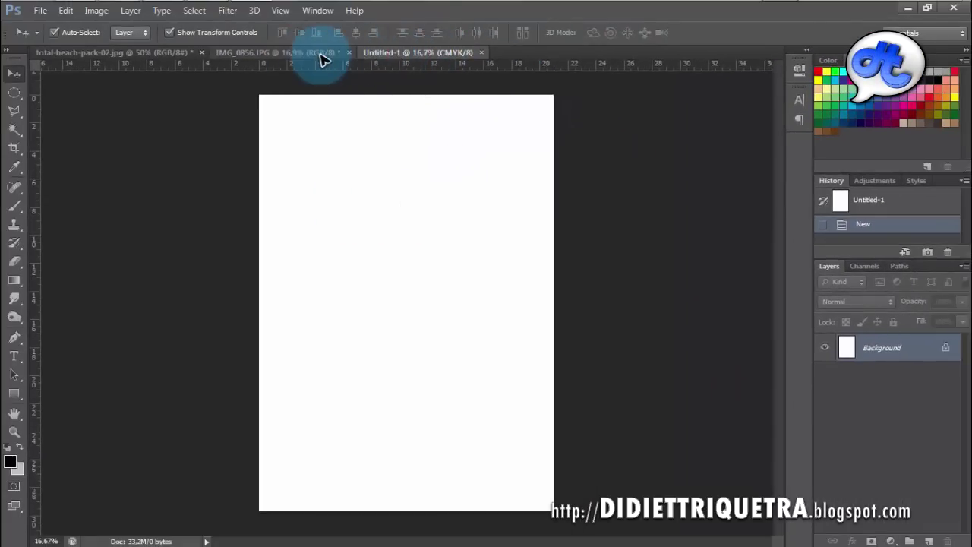
Zoom into the blank A4 page and pan around it with the Space-bar hand tool.
click(365, 121)
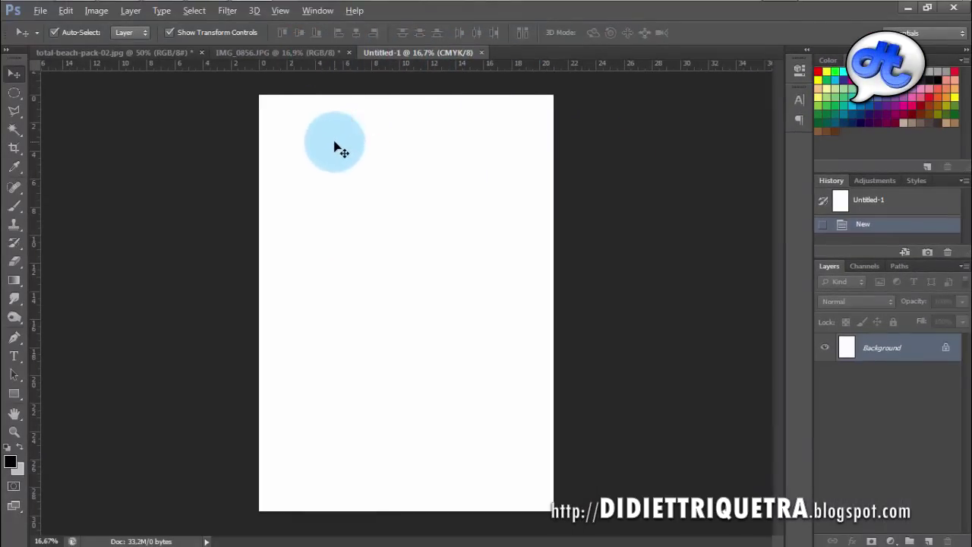
scroll(335, 143, up, 5)
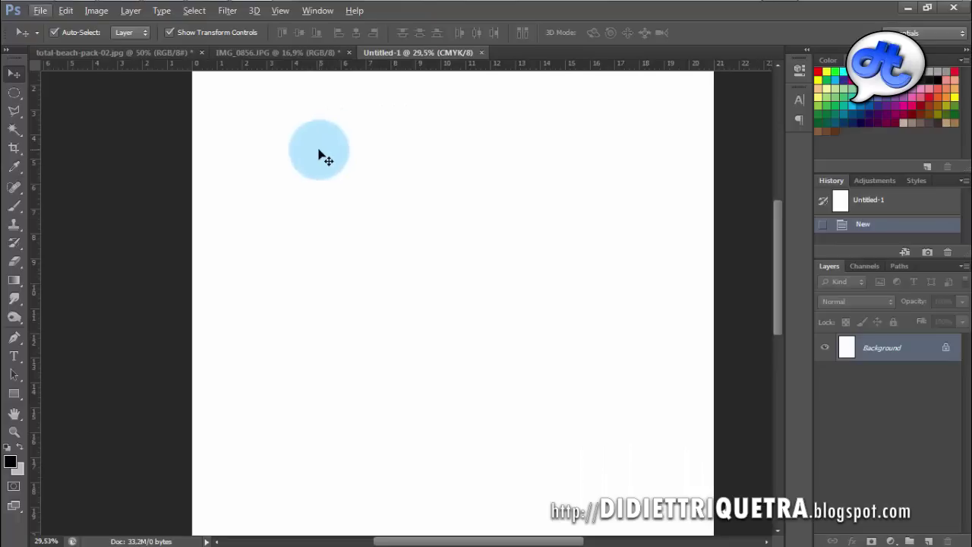
drag(779, 242, 777, 214)
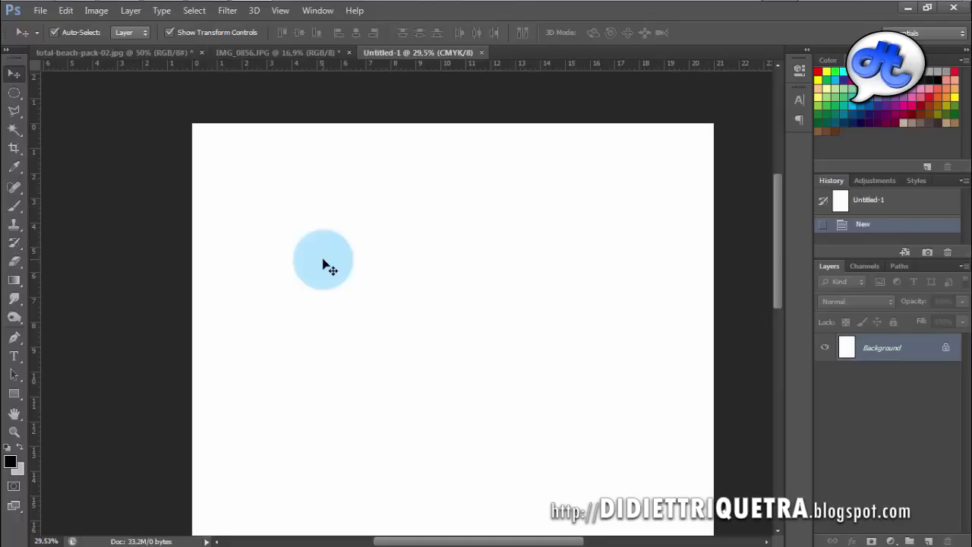
key(space)
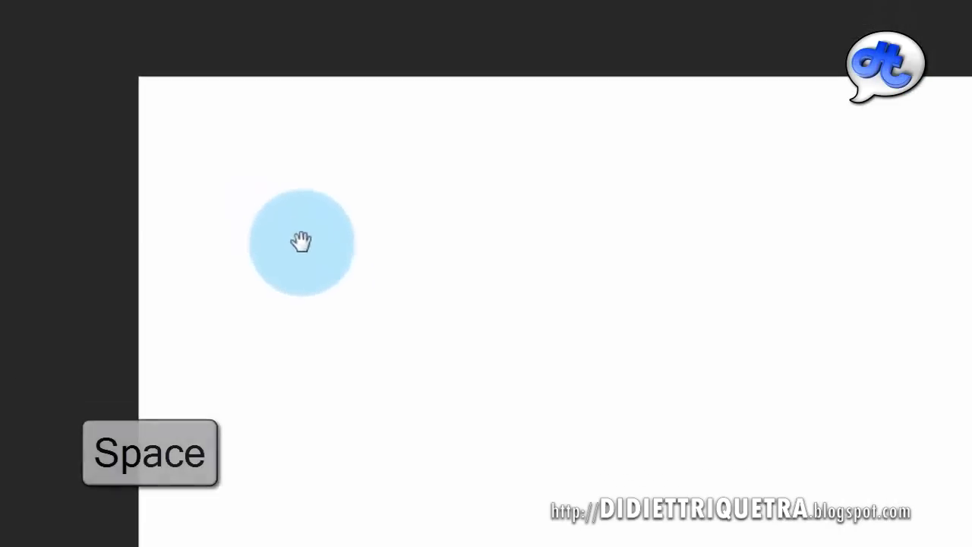
drag(327, 217, 261, 220)
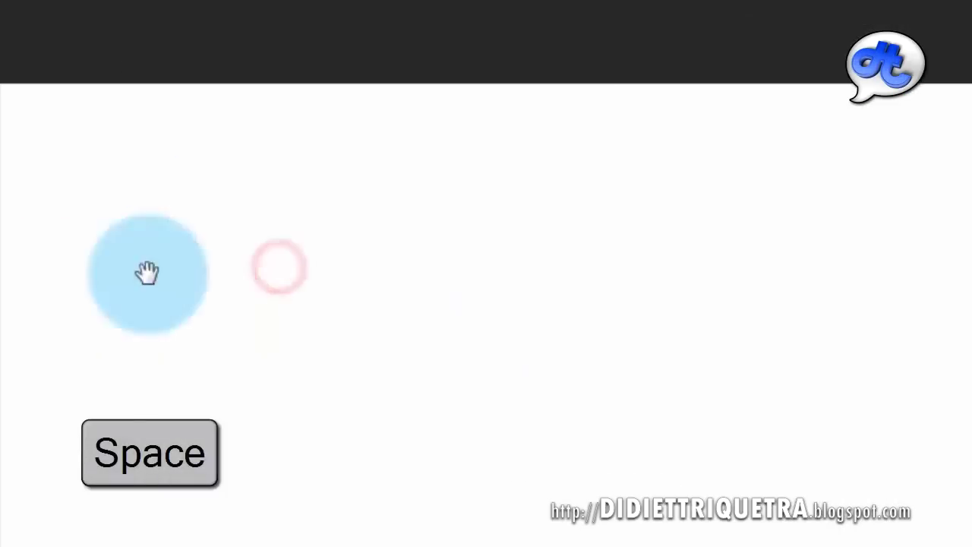
mouse_move(146, 273)
mouse_down()
mouse_move(235, 369)
mouse_move(516, 253)
mouse_move(303, 399)
mouse_move(377, 299)
mouse_move(497, 223)
mouse_move(370, 332)
mouse_up()
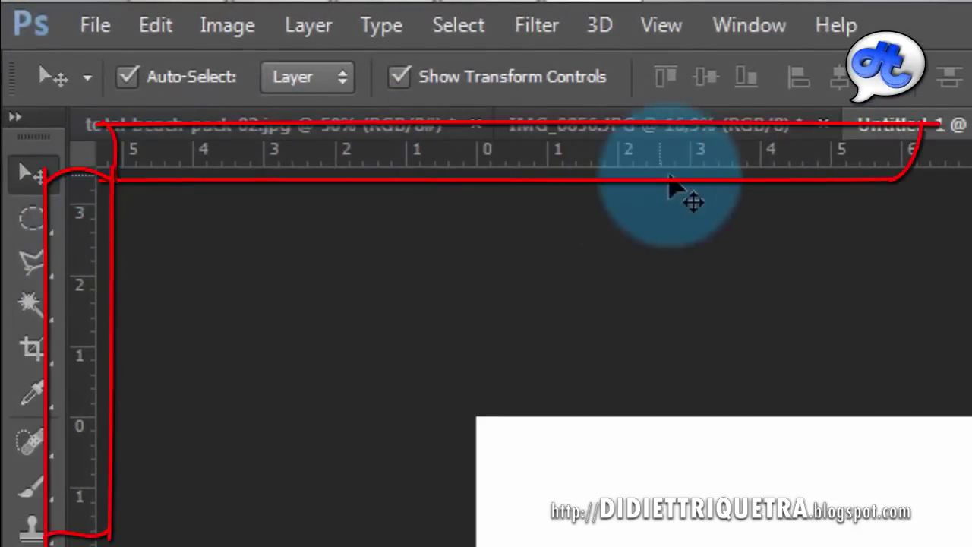
Toggle View > Rulers off and back on so rulers frame the Untitled-1 page.
click(661, 30)
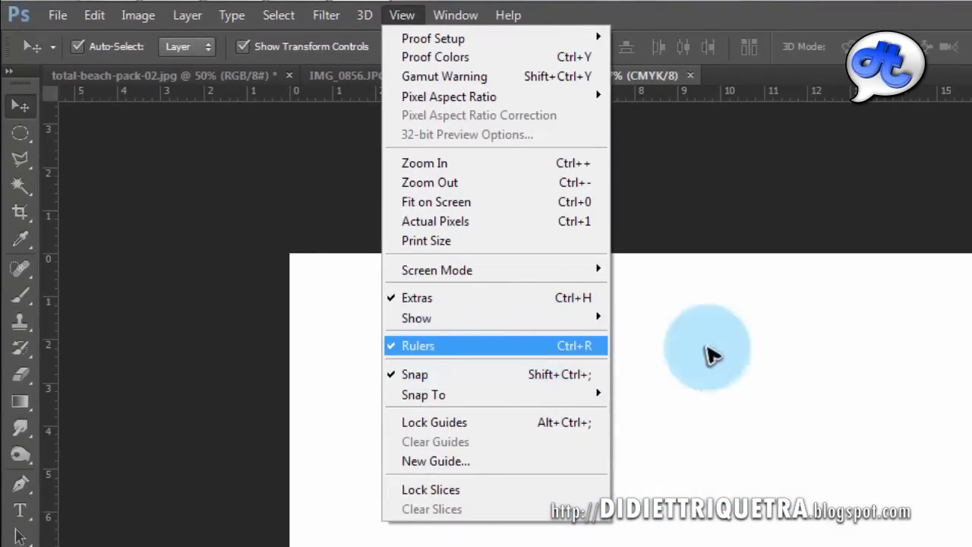
click(752, 337)
click(402, 15)
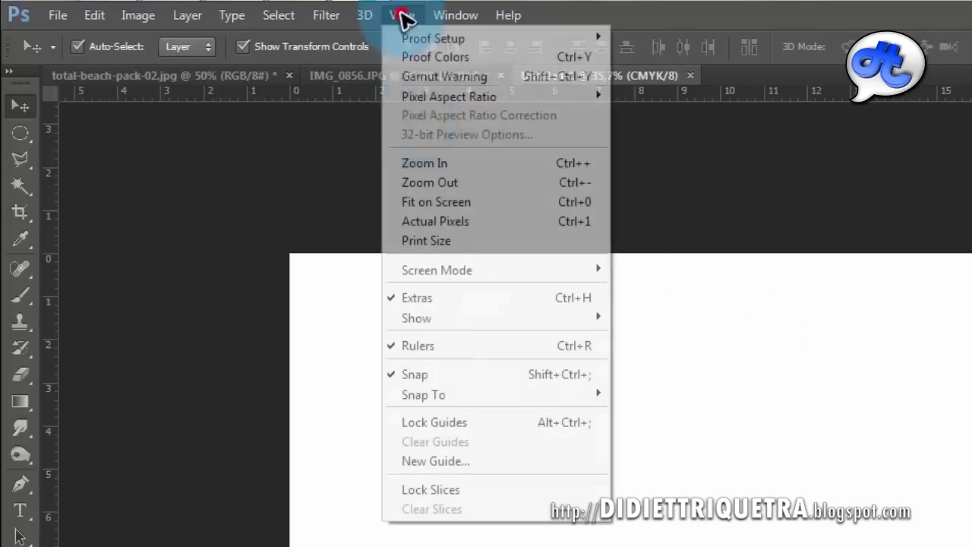
click(433, 340)
click(414, 23)
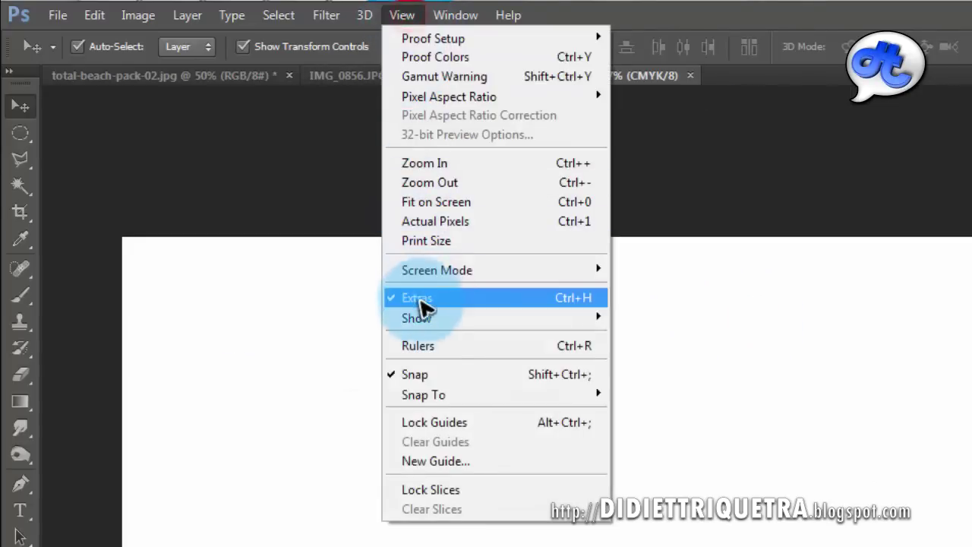
click(436, 346)
drag(227, 331, 414, 380)
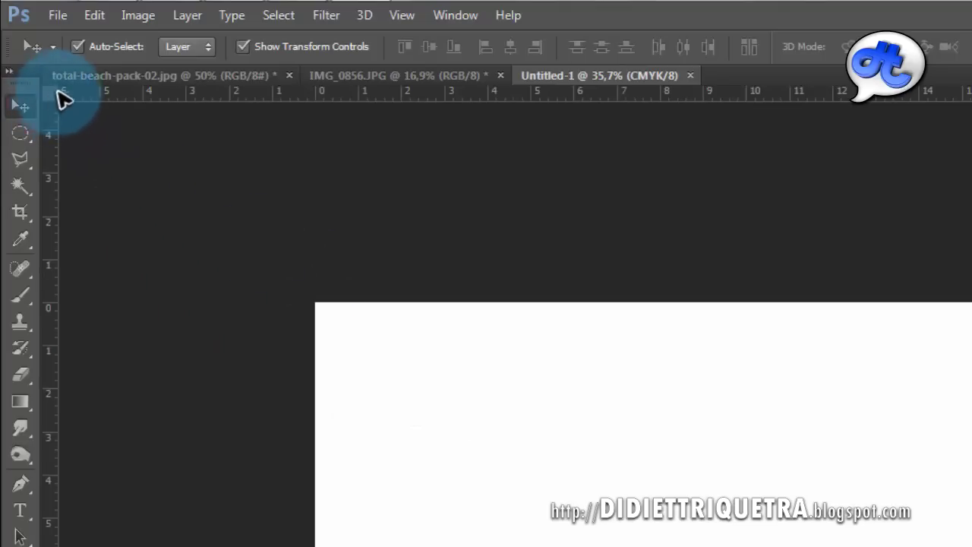
Move the ruler zero point to the page's top-left corner.
drag(50, 96, 367, 367)
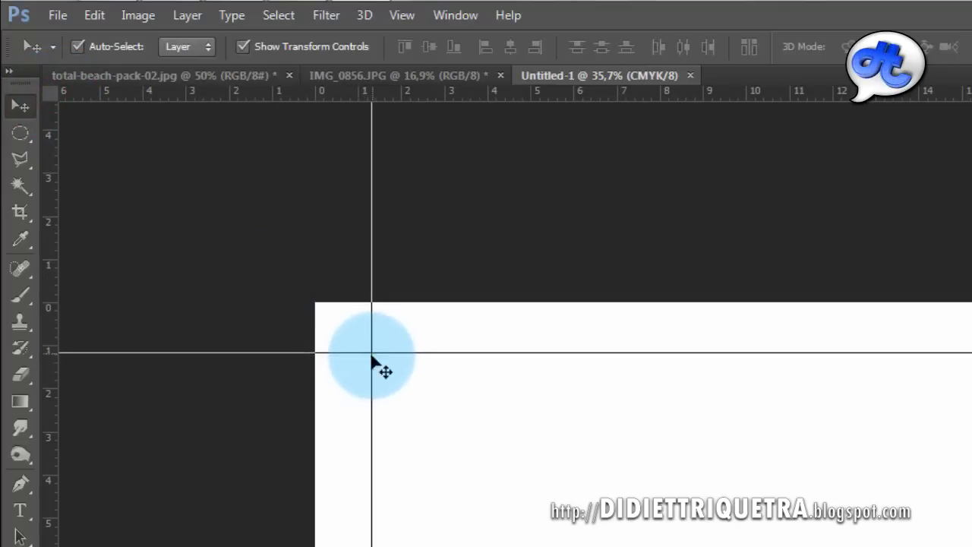
drag(367, 367, 372, 364)
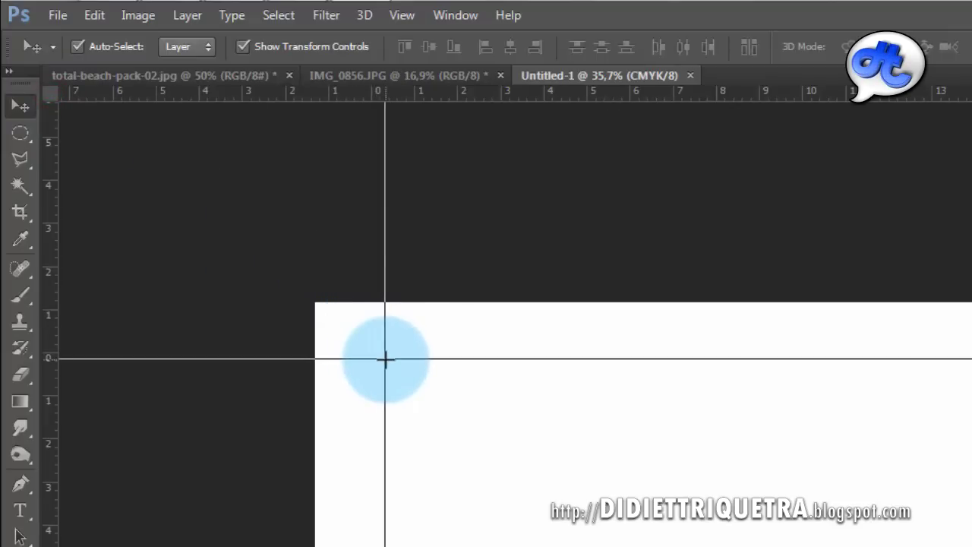
drag(50, 92, 385, 357)
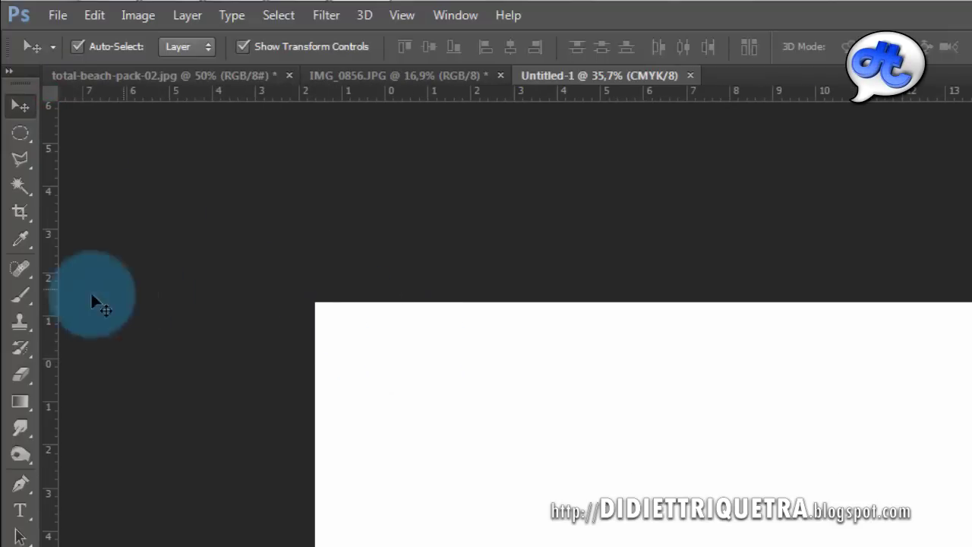
Drag two vertical guides from the left ruler to 0 cm and 4 cm.
mouse_move(50, 305)
mouse_down()
mouse_move(278, 312)
mouse_move(47, 319)
mouse_up()
mouse_move(54, 353)
mouse_down()
mouse_move(381, 351)
mouse_move(383, 334)
mouse_up()
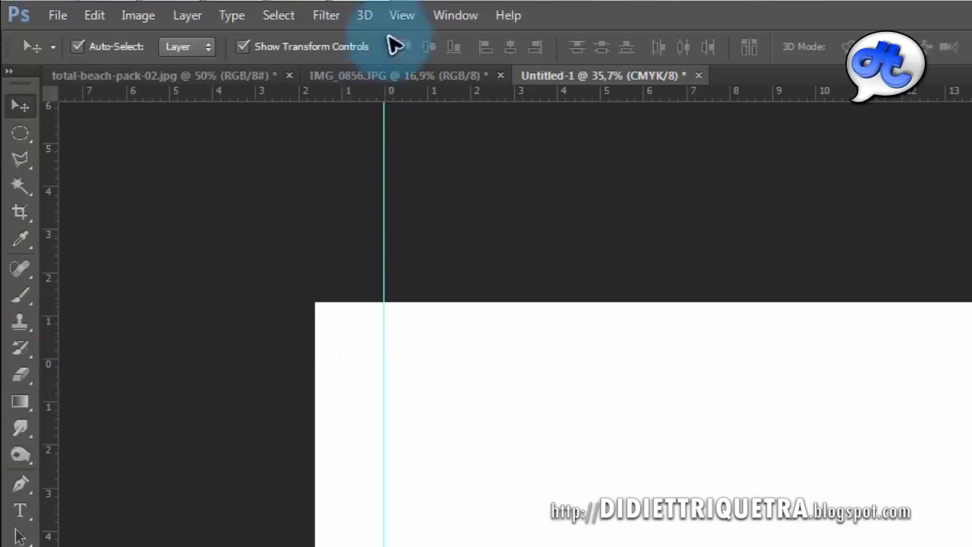
mouse_move(54, 371)
mouse_down()
mouse_move(567, 378)
mouse_move(558, 378)
mouse_up()
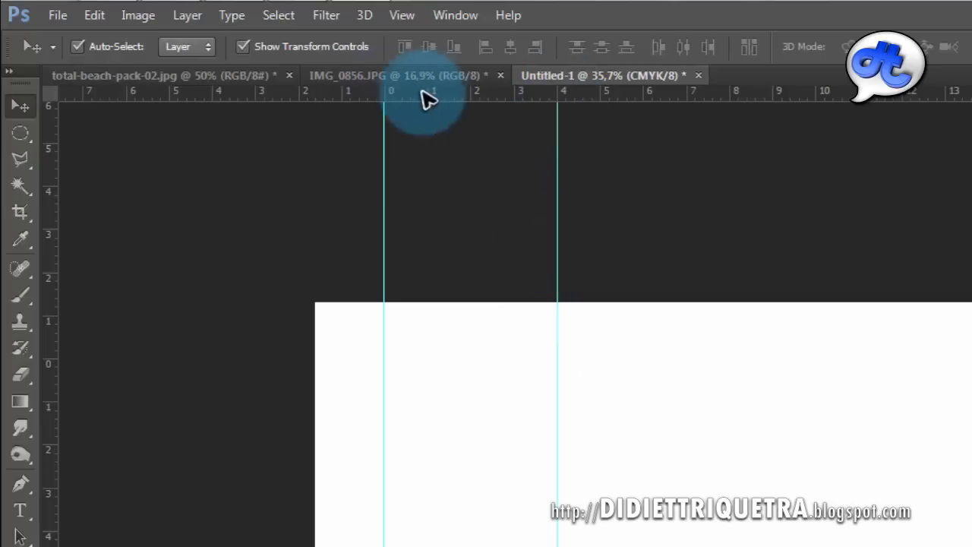
Set the ruler units to Centimeters in the Units & Rulers preferences, confirming it twice.
double_click(448, 99)
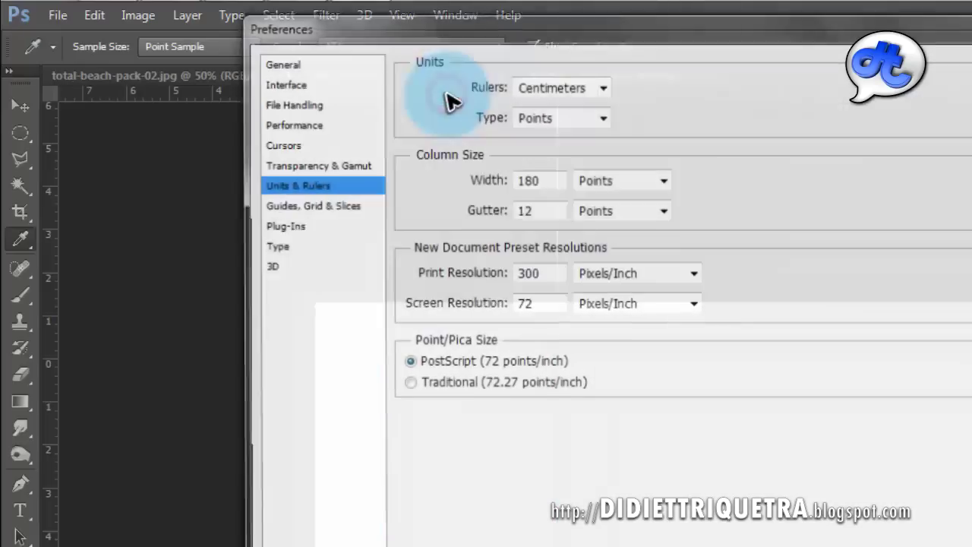
drag(548, 30, 501, 167)
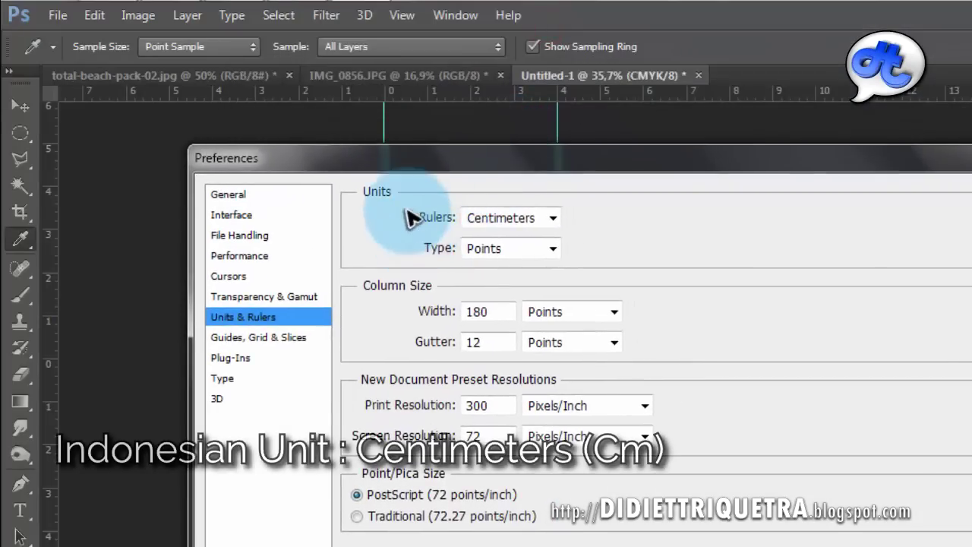
click(554, 220)
click(540, 271)
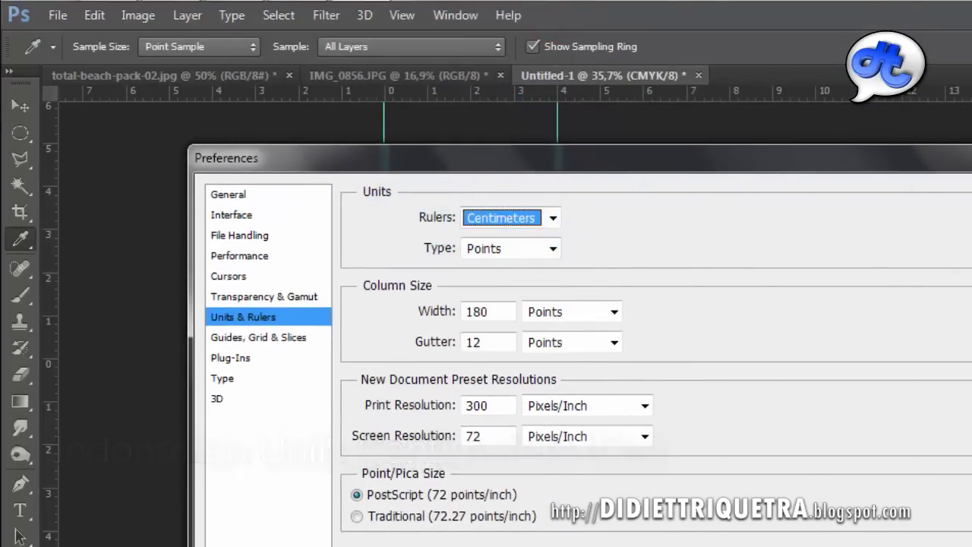
key(Return)
key(v)
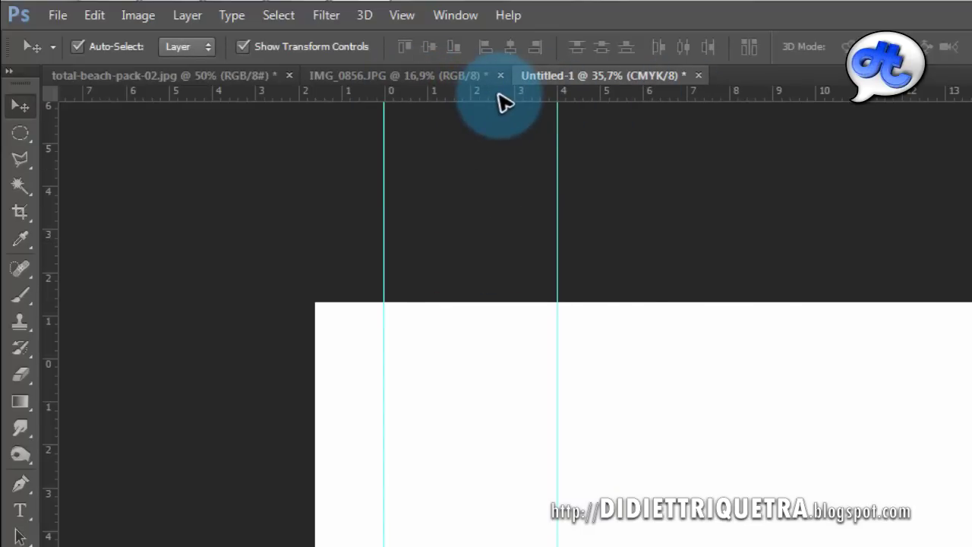
double_click(499, 95)
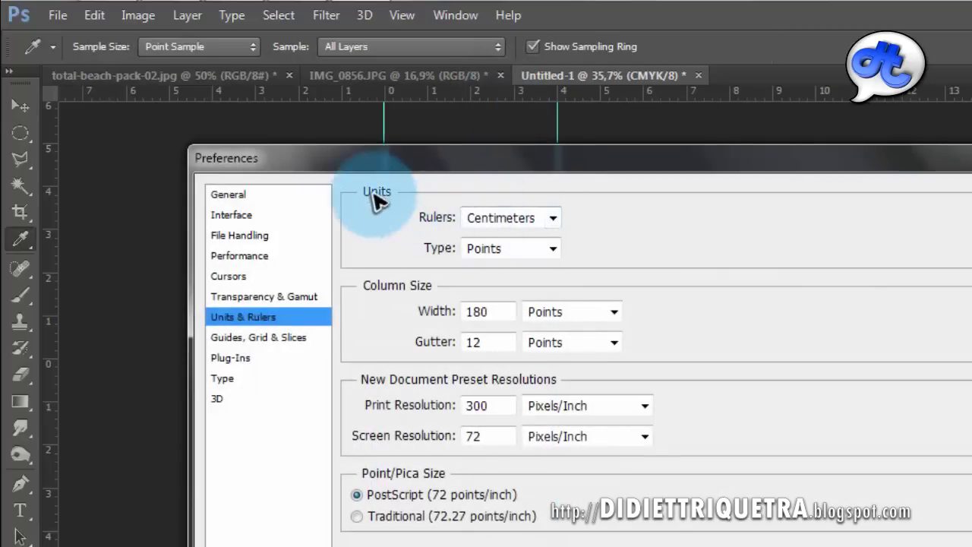
click(552, 220)
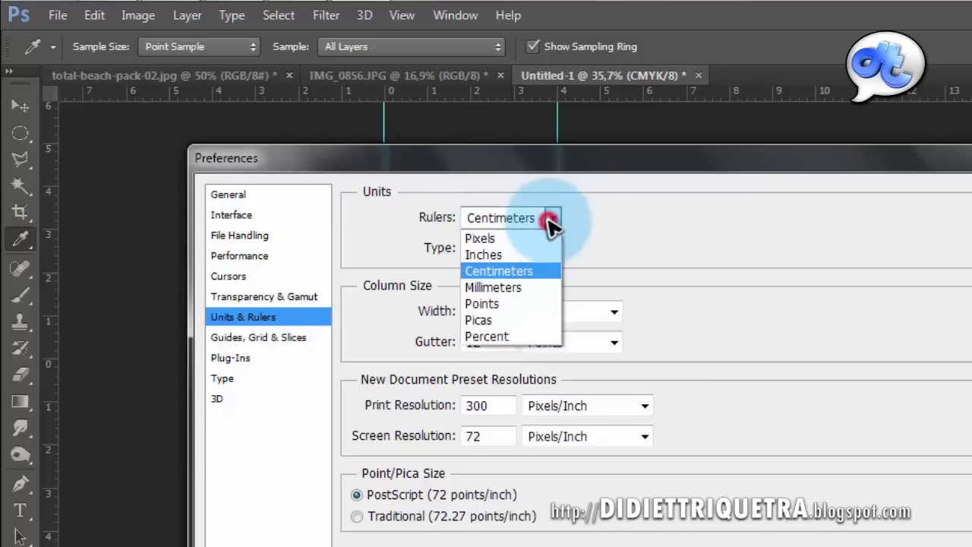
click(545, 272)
key(Return)
key(v)
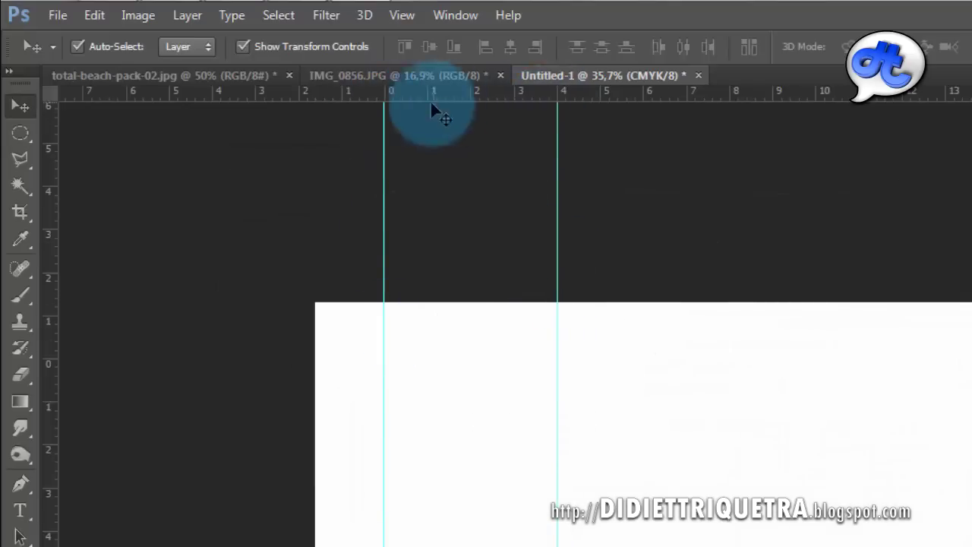
Add horizontal guides near the page top and near 6 cm, then switch to IMG_0856.JPG.
mouse_move(510, 93)
mouse_down()
mouse_move(486, 351)
mouse_move(48, 247)
mouse_move(72, 248)
mouse_up()
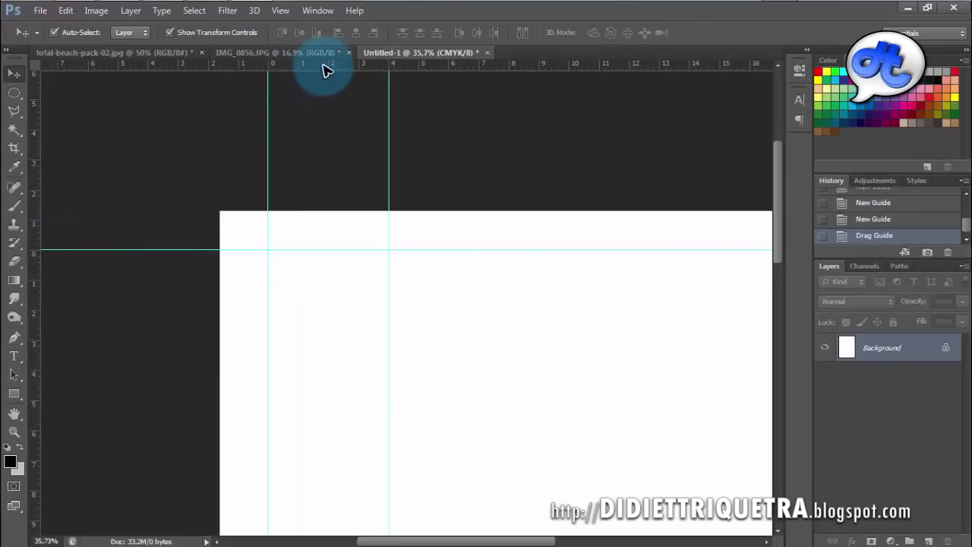
drag(324, 64, 313, 429)
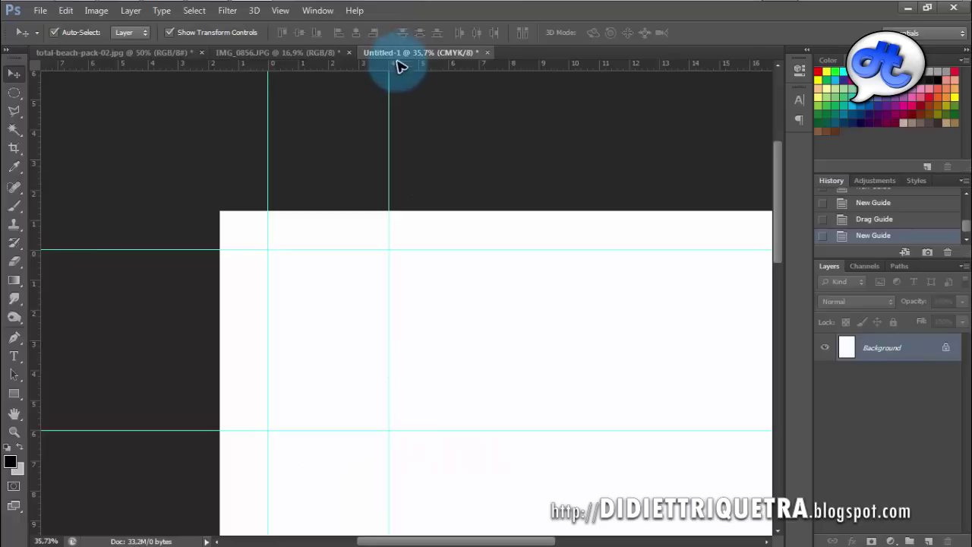
scroll(341, 326, down, 2)
scroll(331, 300, down, 1)
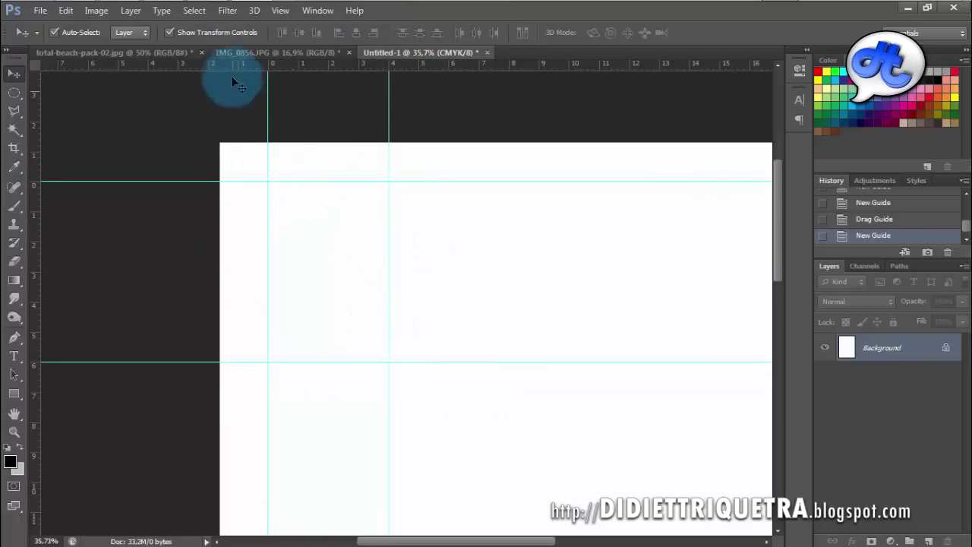
click(252, 53)
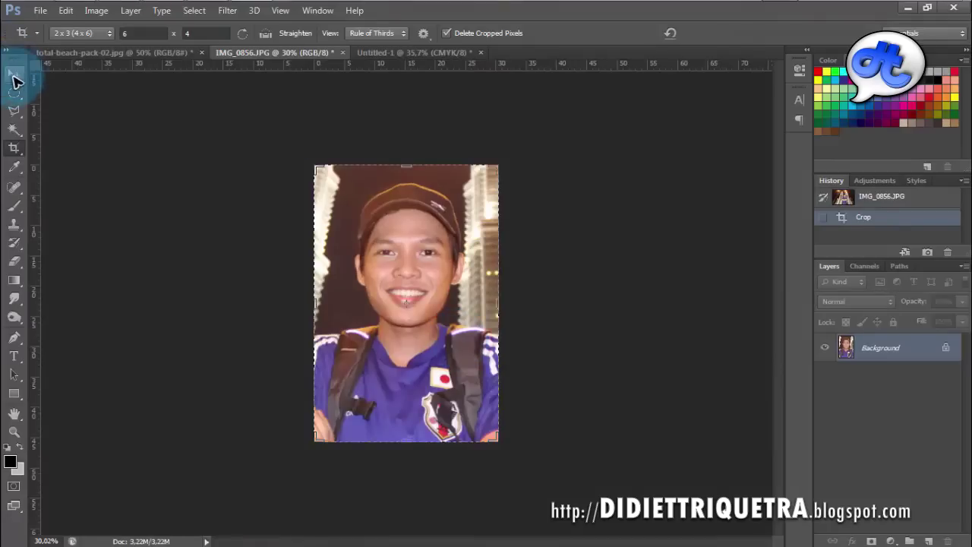
With the Move tool, drag the cropped portrait onto the Untitled-1 page as a new layer.
click(14, 75)
click(524, 262)
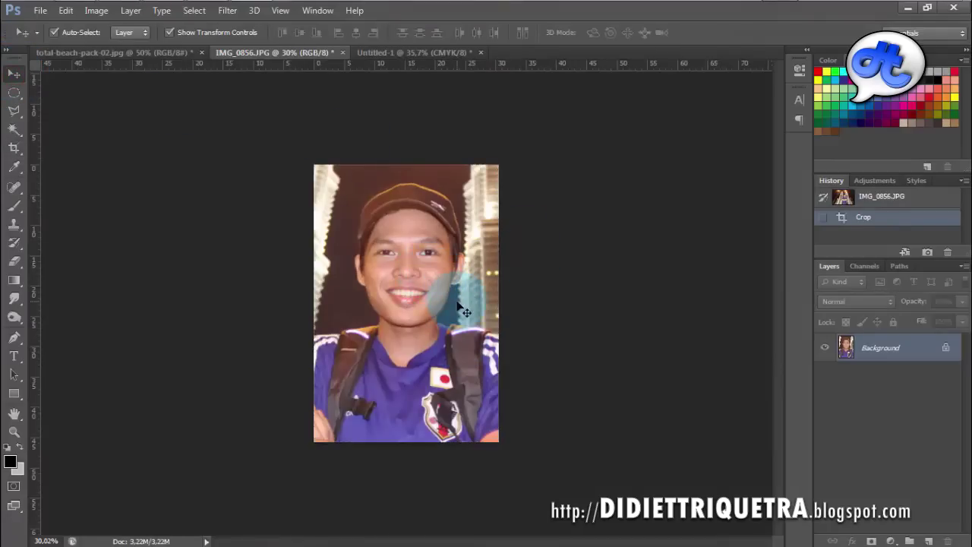
drag(414, 211, 415, 158)
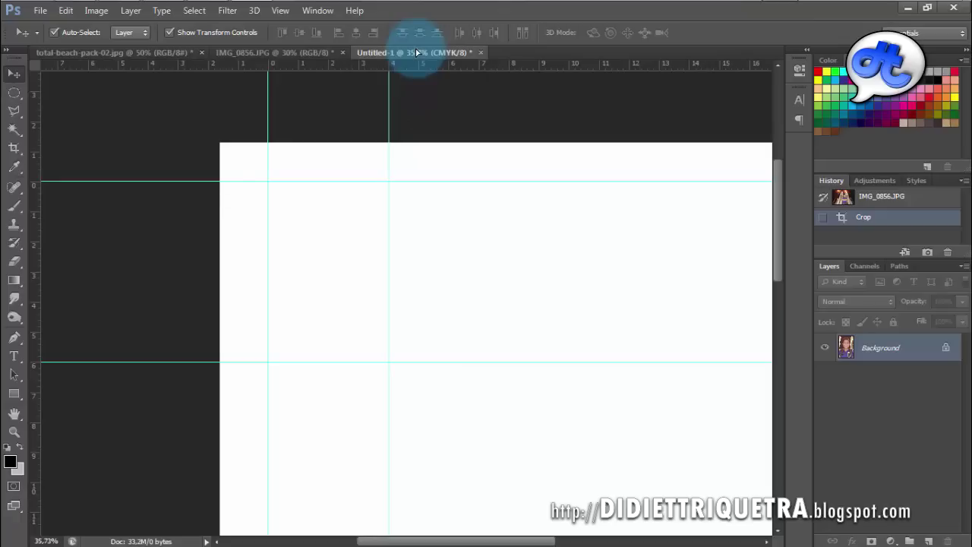
mouse_move(416, 52)
mouse_down()
mouse_move(372, 74)
mouse_move(398, 222)
mouse_up()
drag(437, 293, 553, 379)
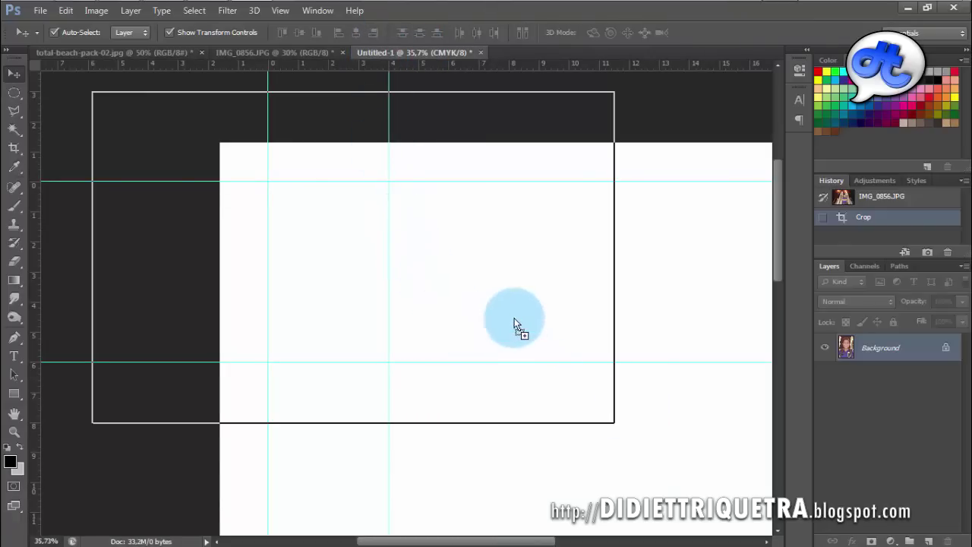
drag(514, 323, 511, 302)
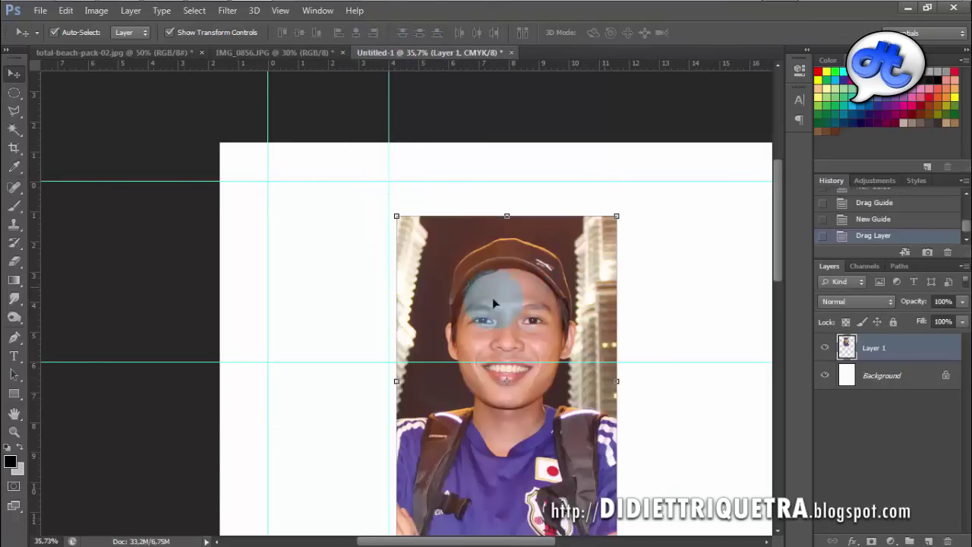
Position the pasted photo near the top-left guides, aligning its left edge with the left guide.
drag(493, 303, 317, 131)
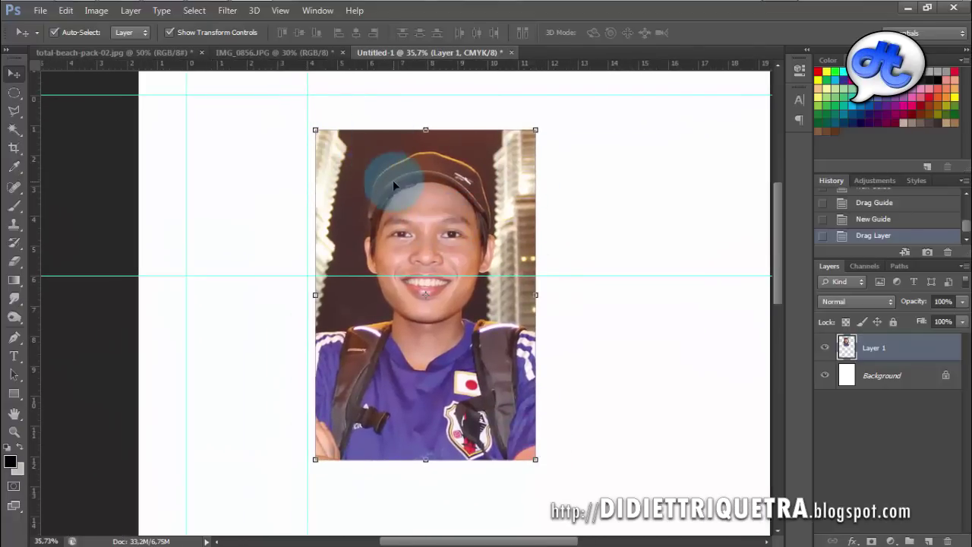
drag(392, 183, 451, 226)
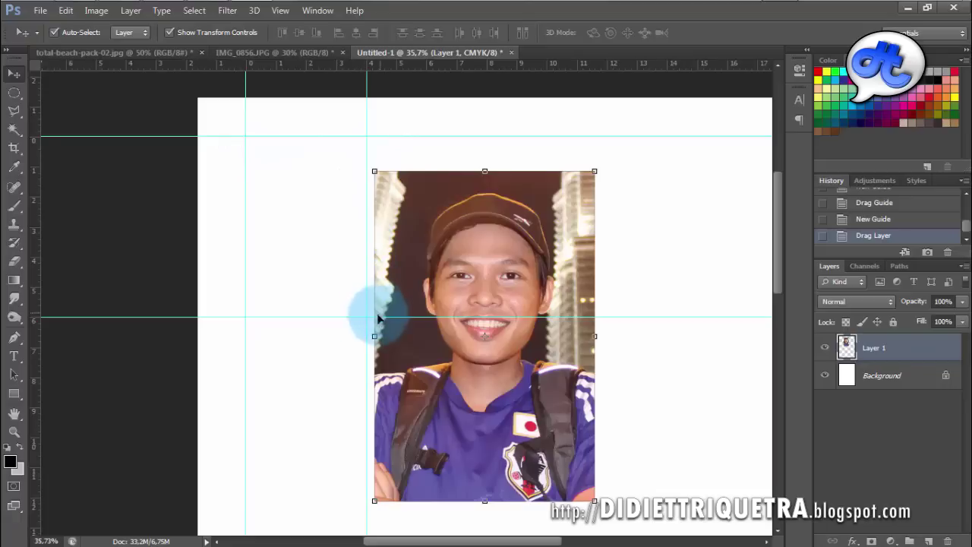
click(628, 202)
drag(520, 256, 536, 237)
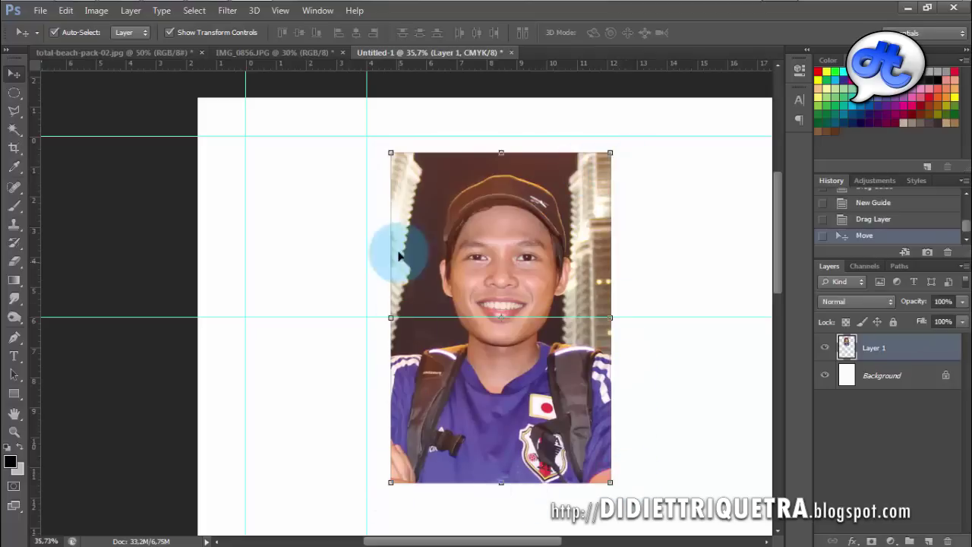
drag(507, 279, 375, 251)
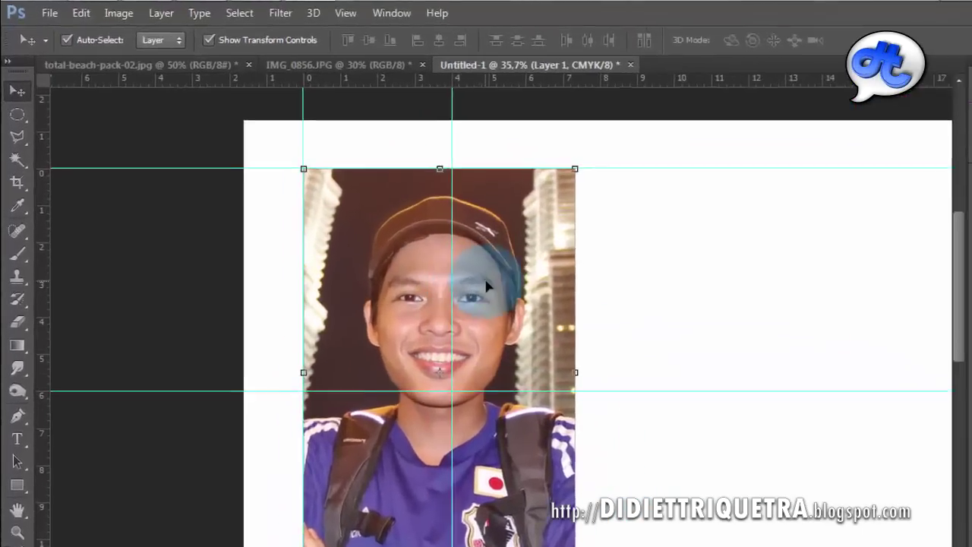
drag(398, 227, 429, 235)
drag(763, 423, 791, 435)
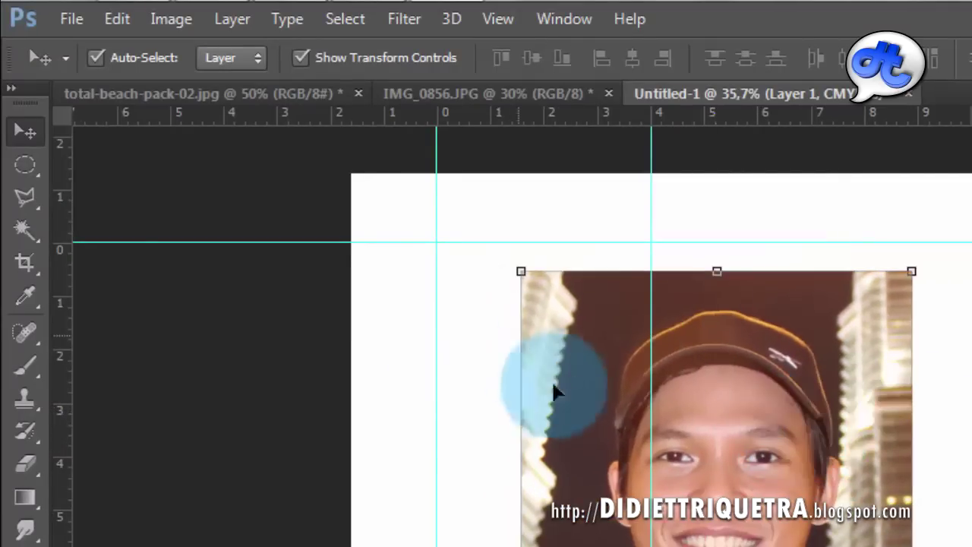
Turn View > Snap off and move the photo freely up and left against the guides.
alt+scroll(537, 319, up, 2)
mouse_move(595, 351)
mouse_down()
mouse_move(490, 377)
mouse_move(522, 326)
mouse_move(503, 358)
mouse_move(490, 341)
mouse_move(527, 334)
mouse_move(494, 326)
mouse_move(481, 387)
mouse_move(473, 318)
mouse_move(544, 345)
mouse_move(529, 321)
mouse_up()
click(447, 23)
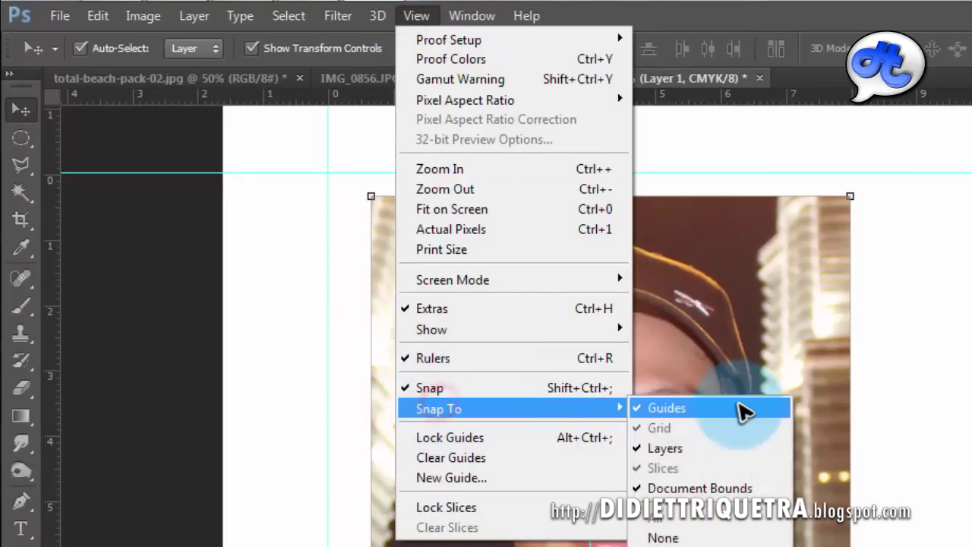
mouse_move(439, 408)
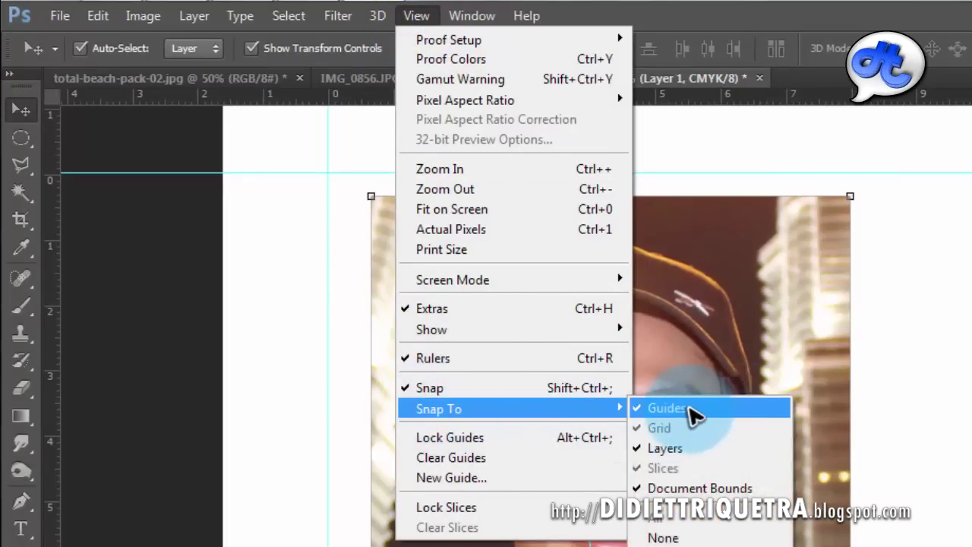
click(653, 408)
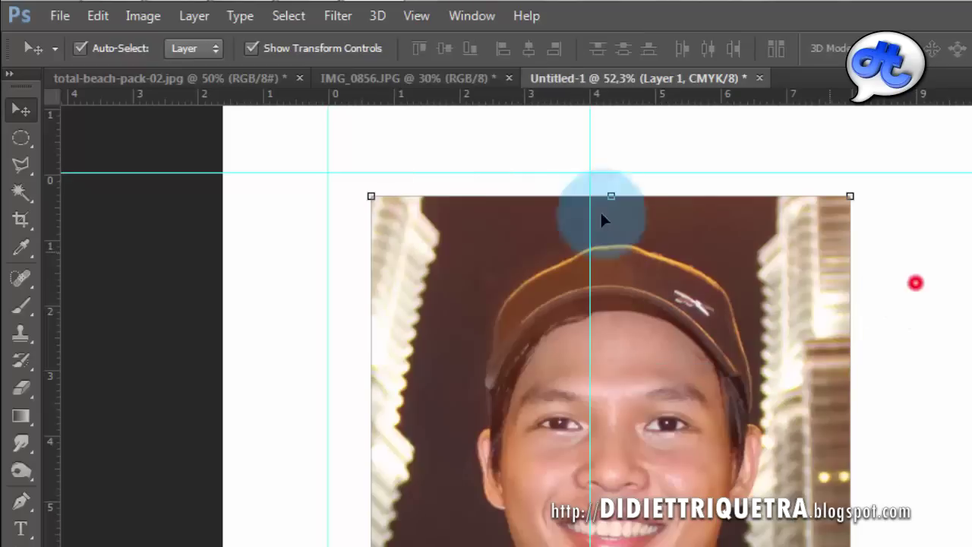
click(417, 16)
click(437, 391)
mouse_move(680, 425)
mouse_down()
mouse_move(630, 414)
mouse_move(651, 439)
mouse_move(492, 348)
mouse_move(429, 334)
mouse_move(495, 369)
mouse_move(484, 354)
mouse_up()
mouse_move(428, 336)
mouse_down()
mouse_move(436, 354)
mouse_move(427, 336)
mouse_move(461, 341)
mouse_move(443, 334)
mouse_up()
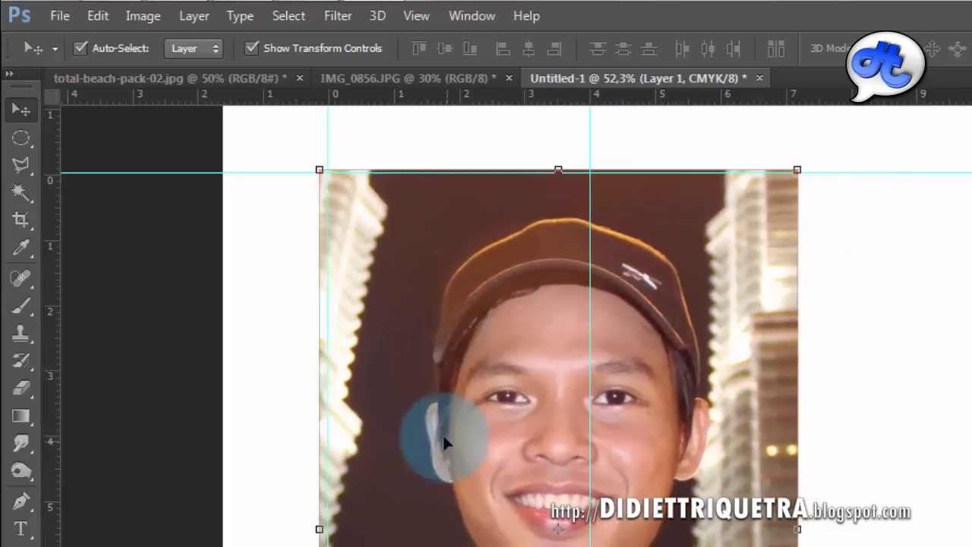
Turn snapping back on and snap the photo's top-left corner to the guide intersection.
click(416, 15)
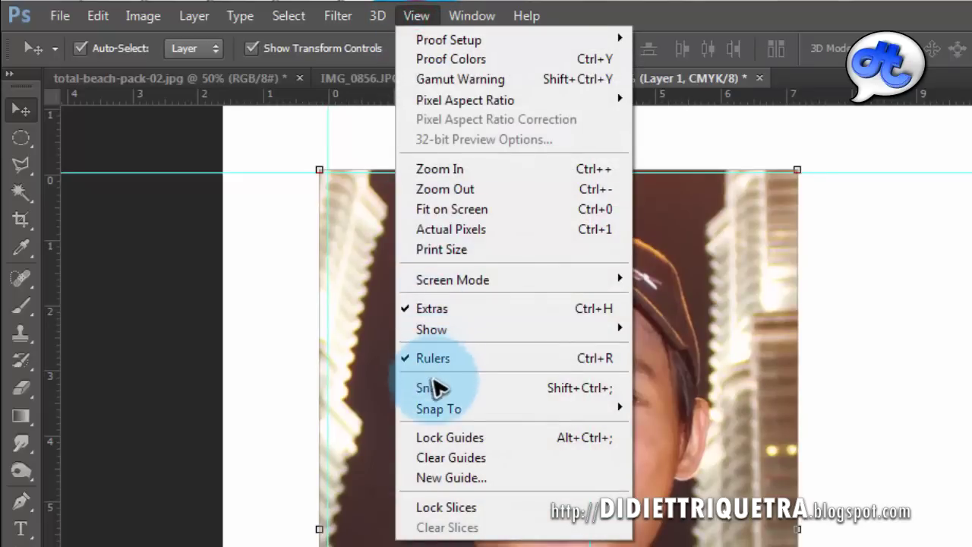
mouse_move(439, 408)
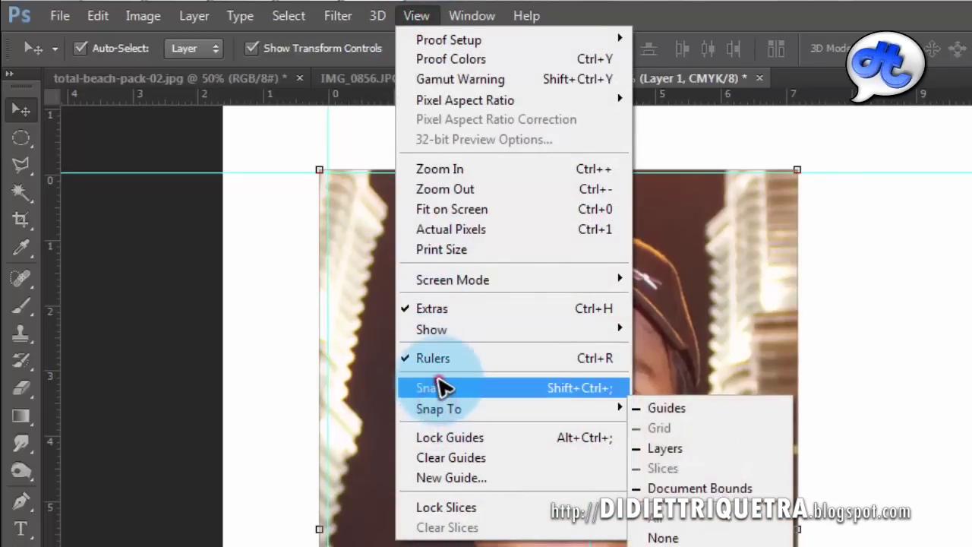
click(439, 389)
click(357, 18)
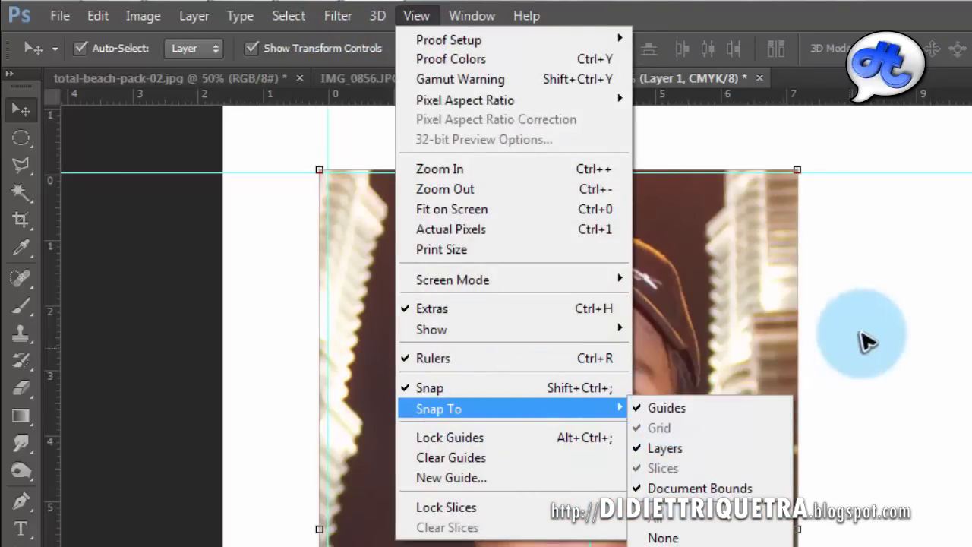
click(864, 334)
mouse_move(430, 298)
mouse_down()
mouse_move(451, 325)
mouse_move(440, 314)
mouse_up()
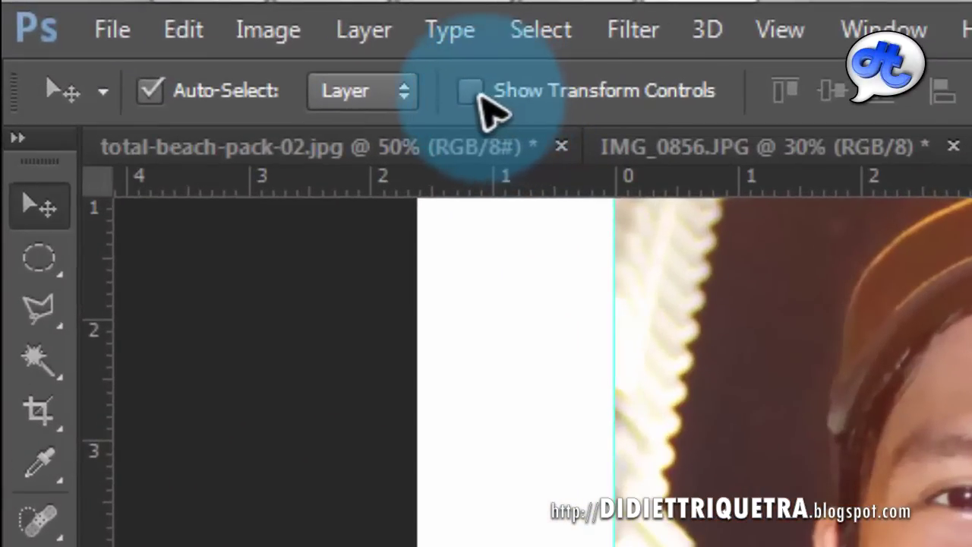
Enable Show Transform Controls, try a corner resize, cancel it, and reselect the photo.
click(471, 91)
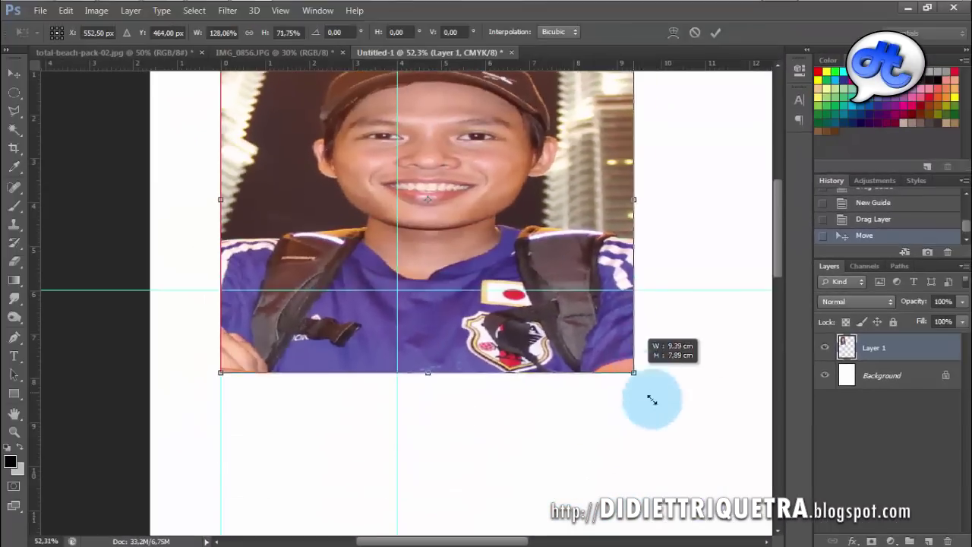
mouse_move(558, 444)
mouse_down()
mouse_move(387, 283)
mouse_move(588, 437)
mouse_up()
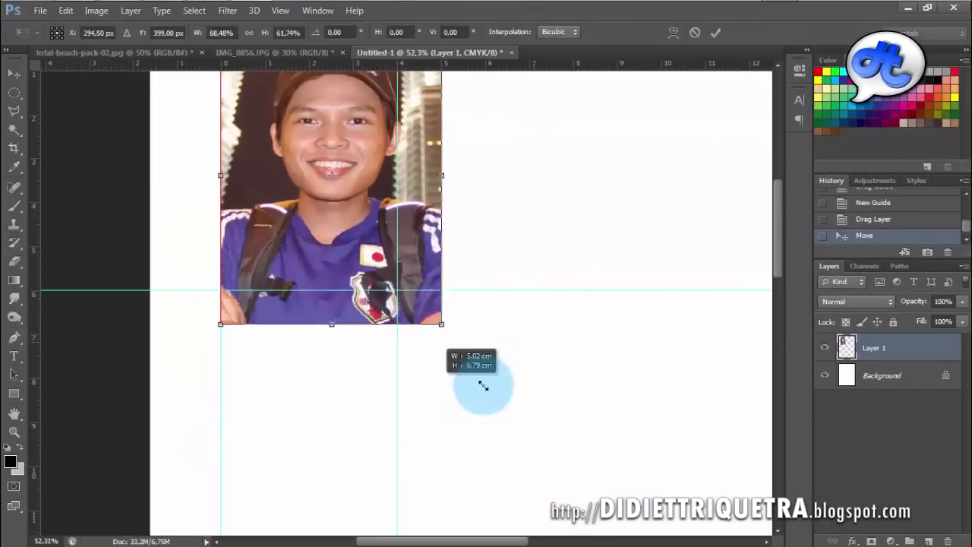
key(Escape)
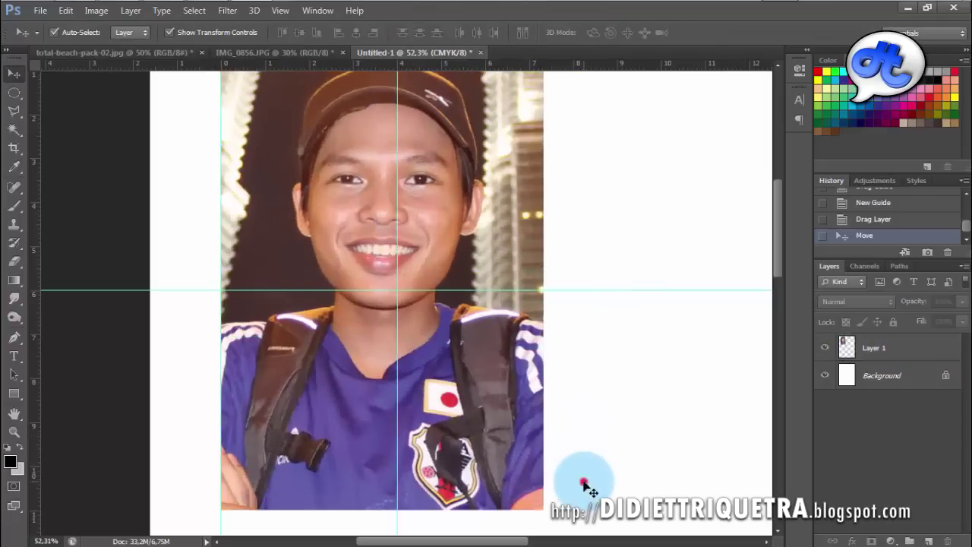
scroll(498, 432, down, 2)
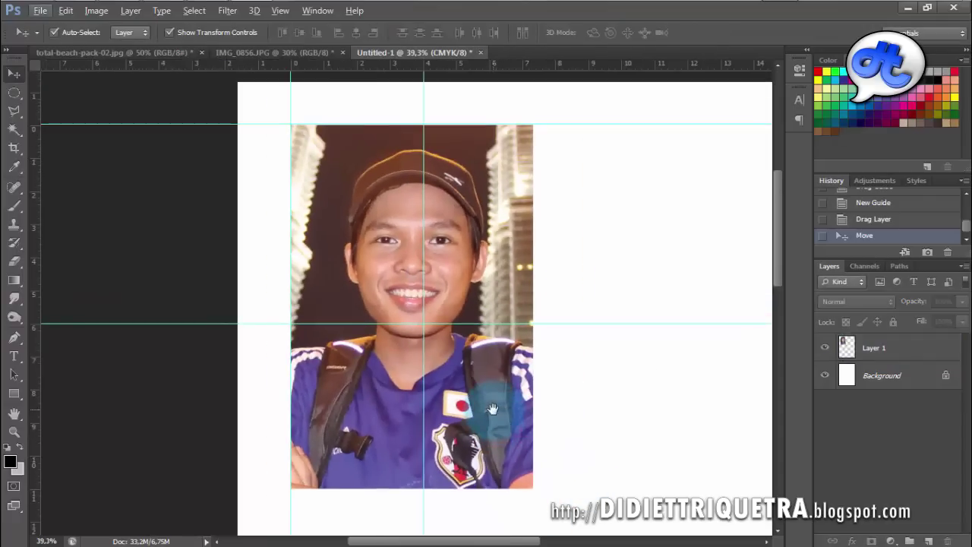
click(486, 419)
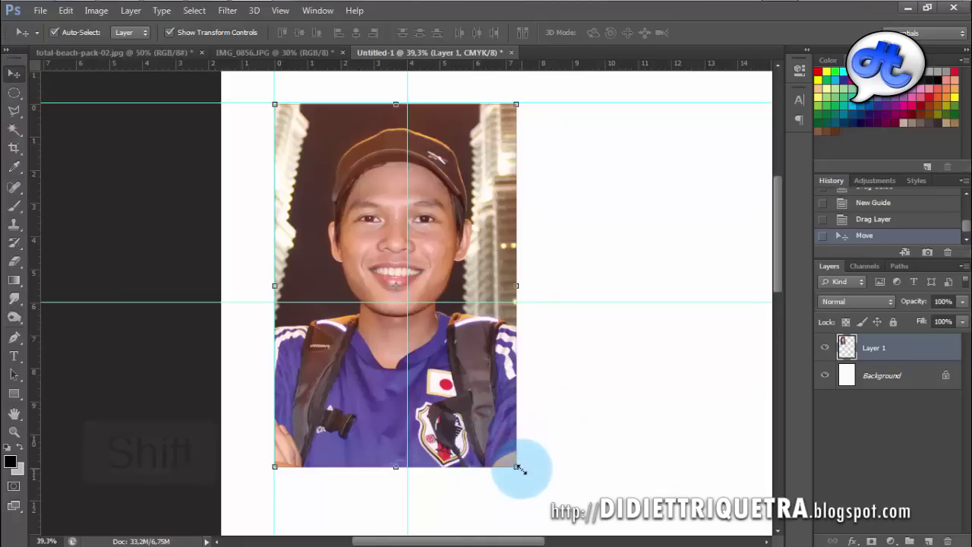
Drag corner and bottom handles so the portrait spans 0–4 cm by 0–6 cm, then commit.
drag(521, 470, 417, 303)
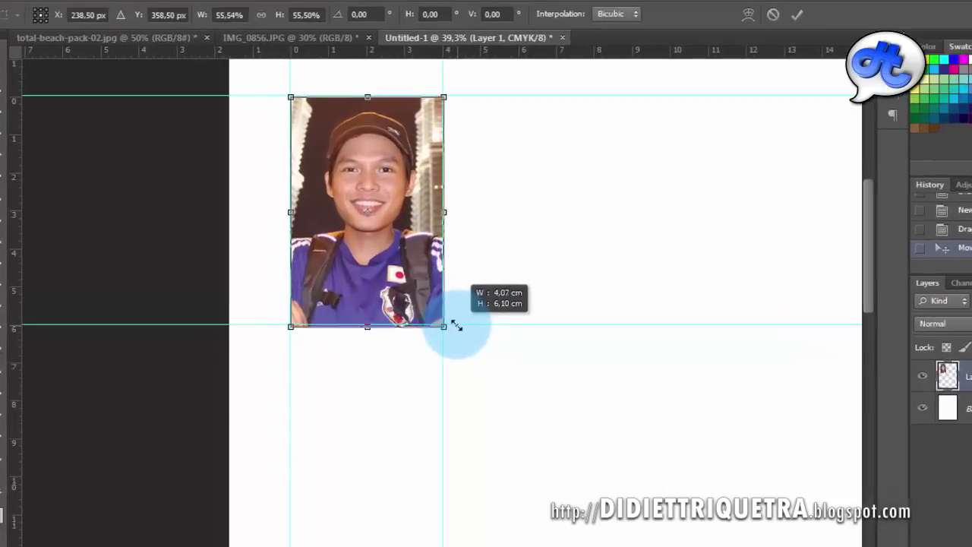
drag(517, 361, 515, 361)
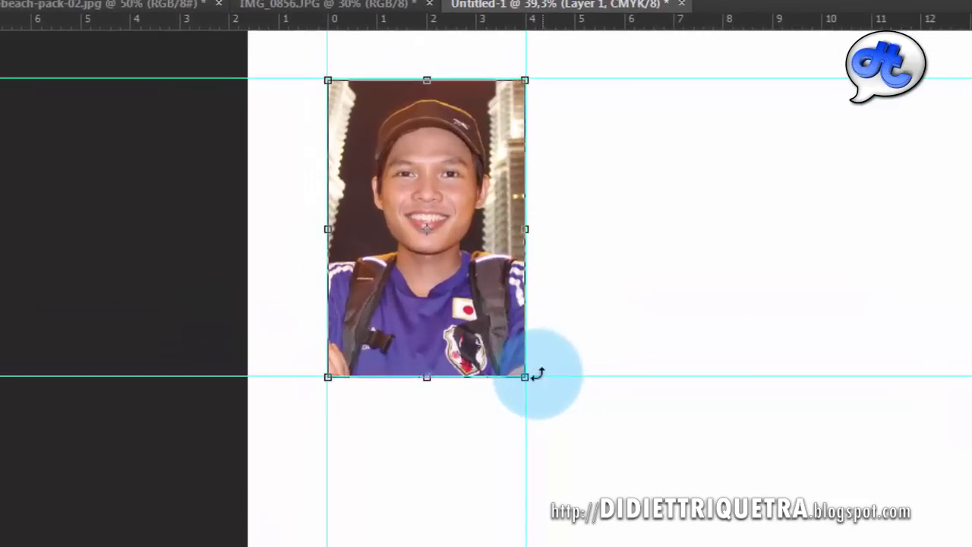
scroll(581, 404, up, 3)
scroll(592, 410, up, 2)
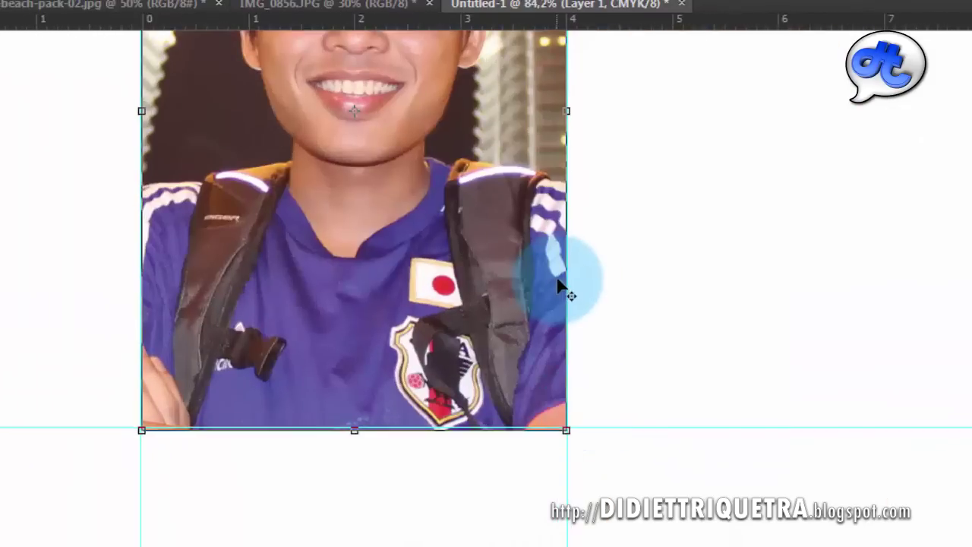
scroll(558, 287, up, 3)
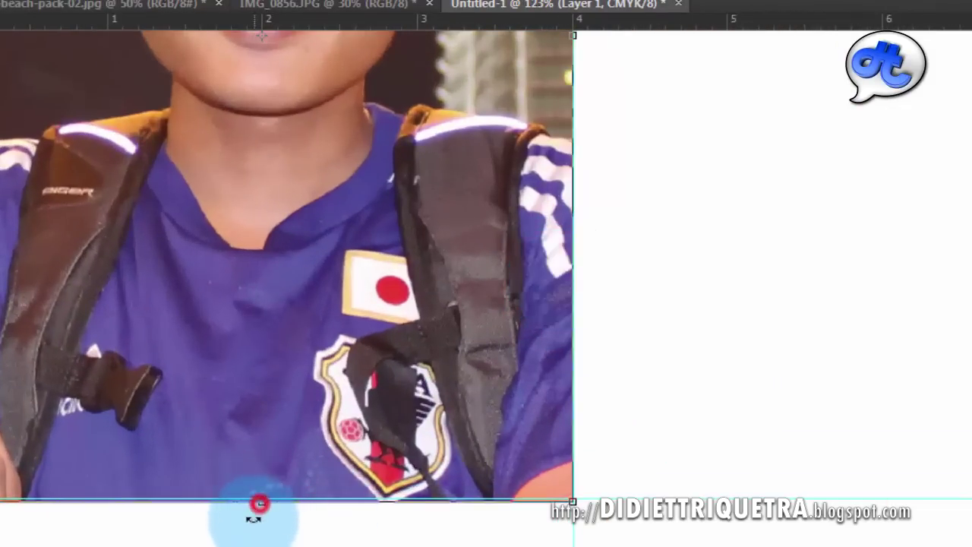
drag(258, 503, 261, 497)
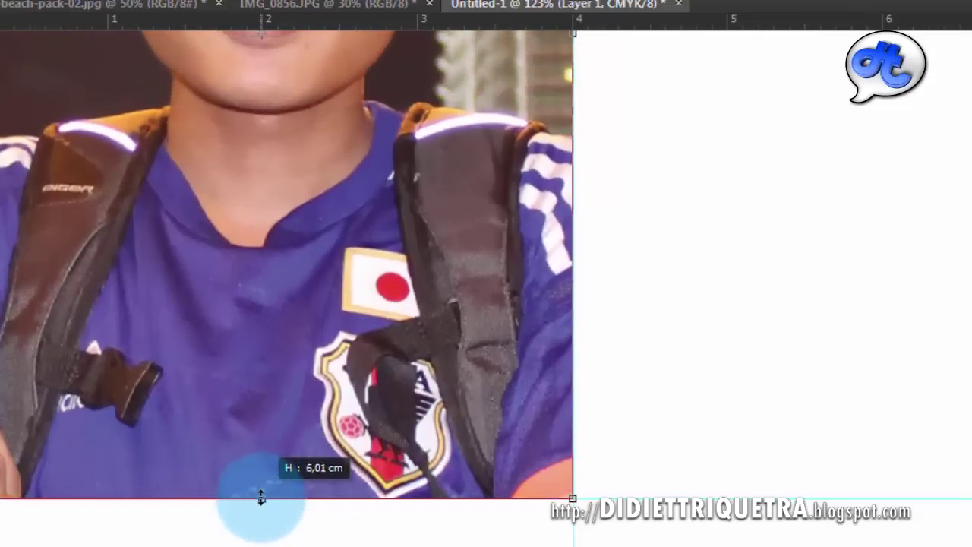
drag(651, 284, 691, 485)
mouse_move(620, 237)
mouse_down()
mouse_move(476, 238)
mouse_move(619, 238)
mouse_up()
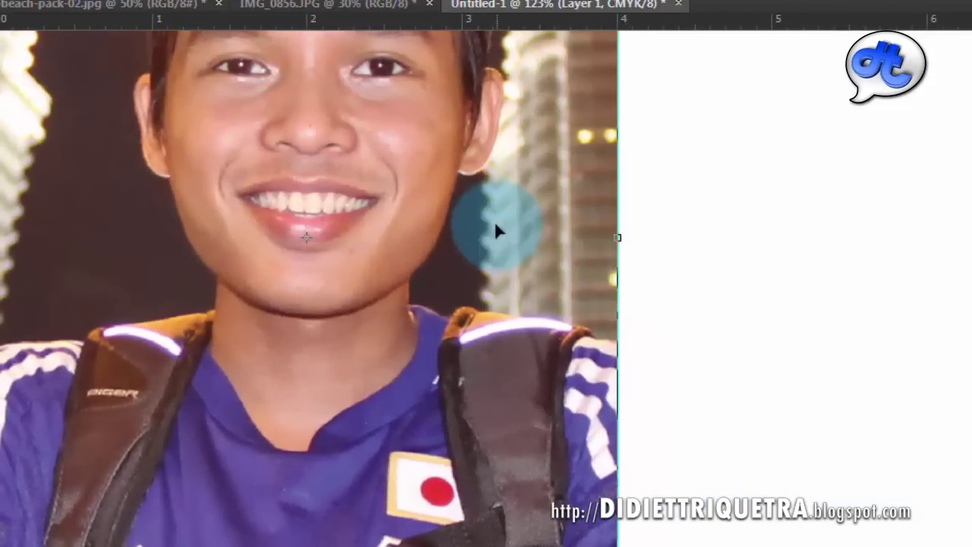
key(ctrl+0)
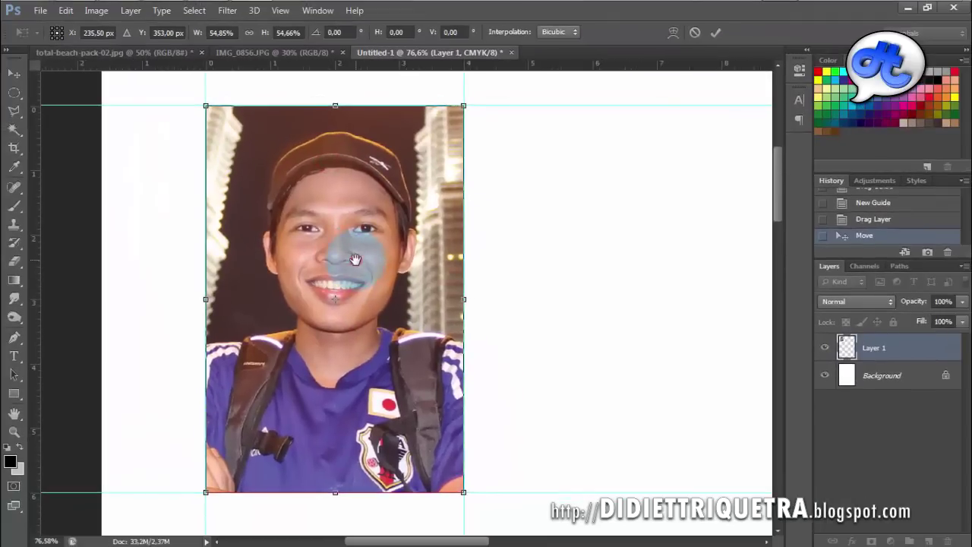
key(Return)
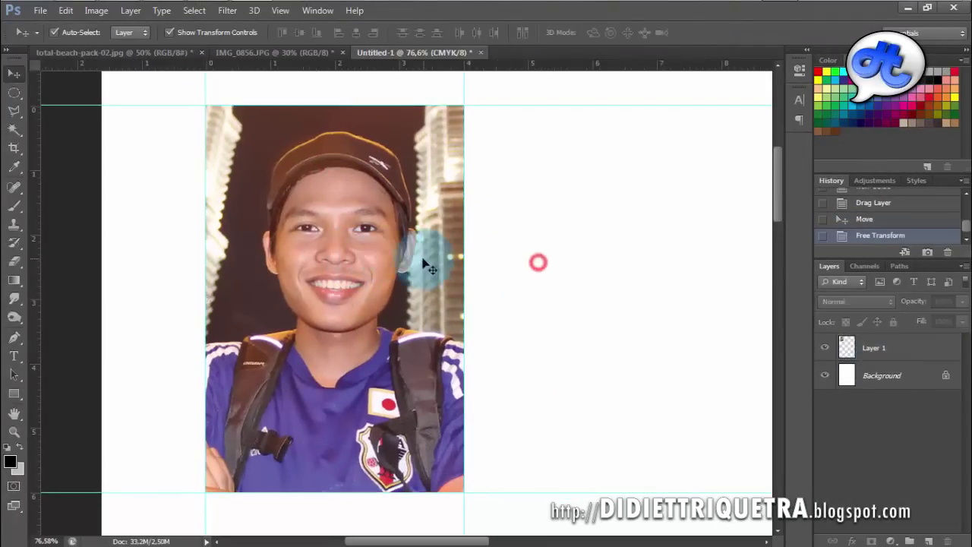
scroll(368, 245, down, 3)
scroll(368, 244, down, 2)
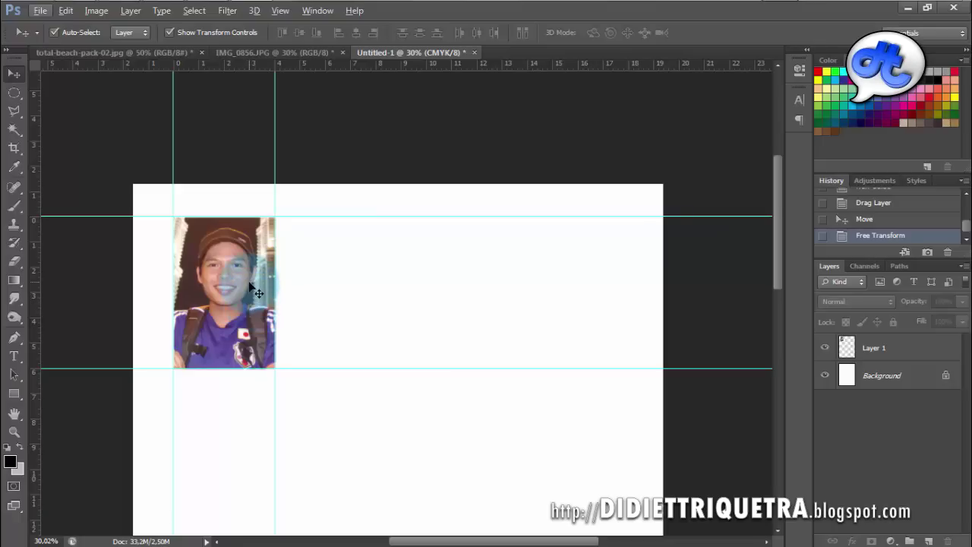
Alt-drag the portrait to the right to place copies side by side in one row.
key(alt)
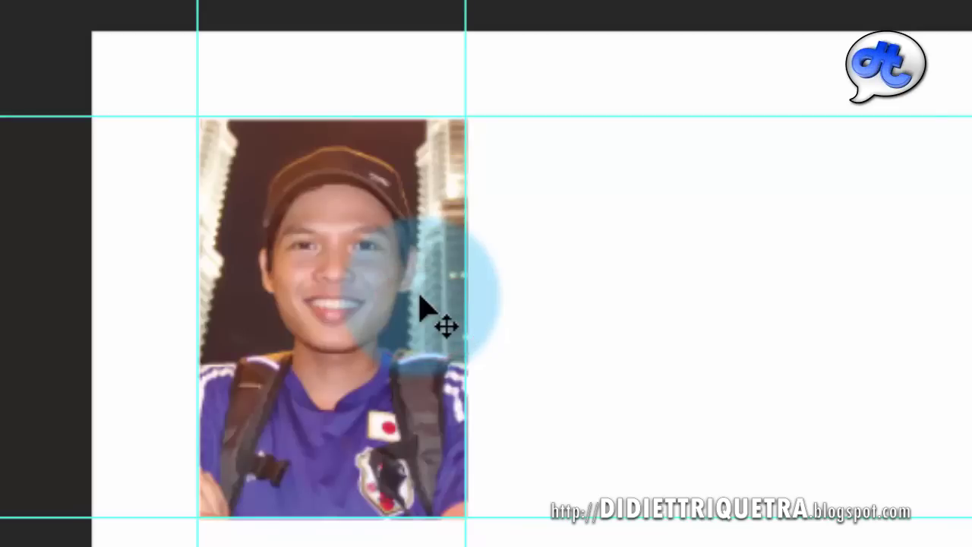
drag(425, 308, 718, 322)
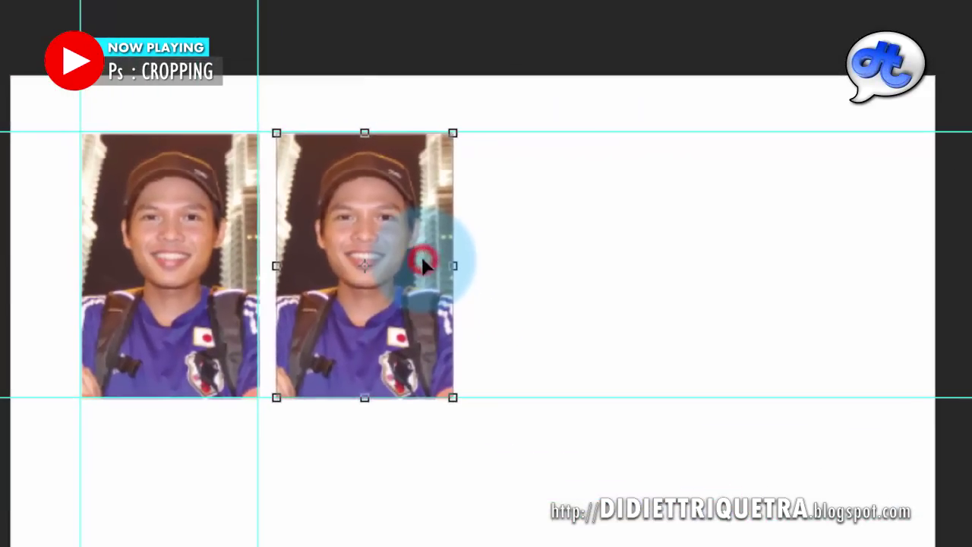
drag(422, 262, 822, 271)
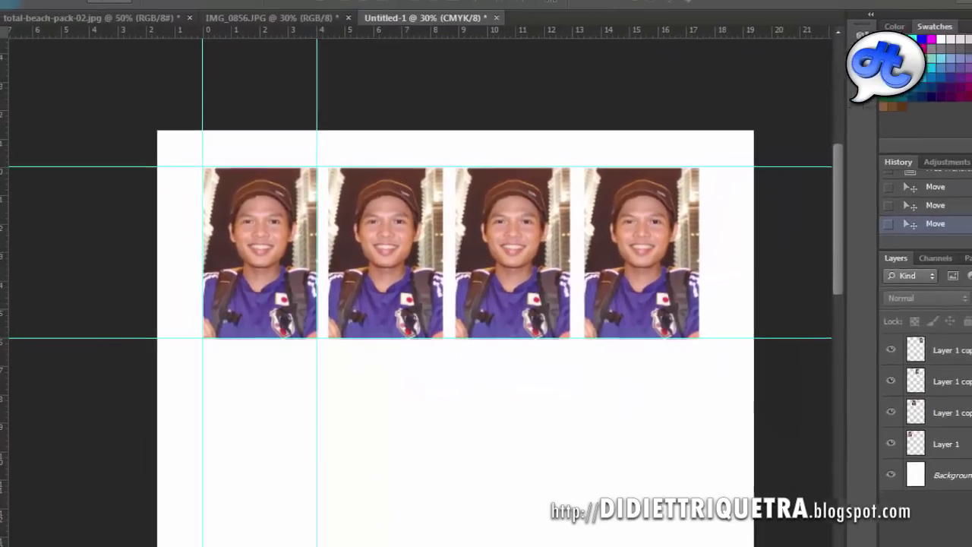
click(40, 10)
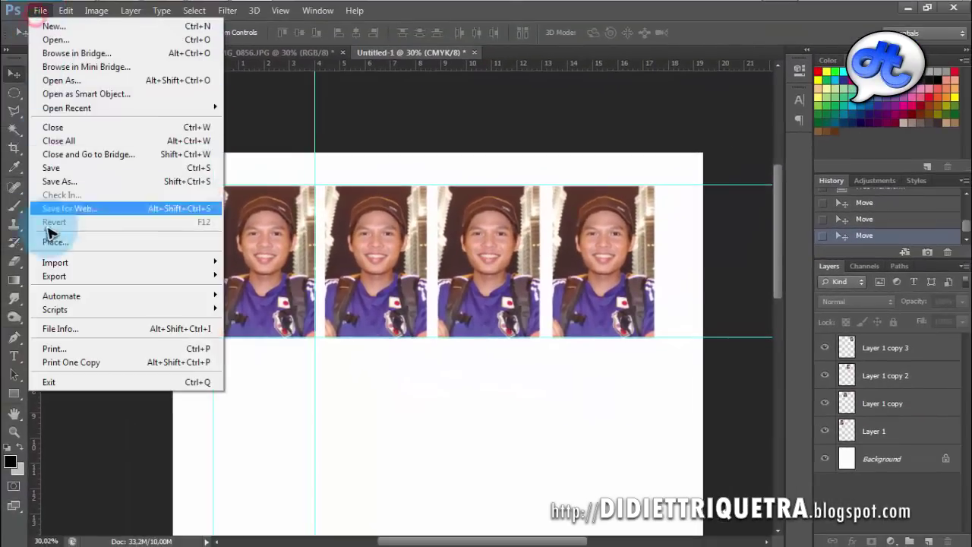
click(66, 354)
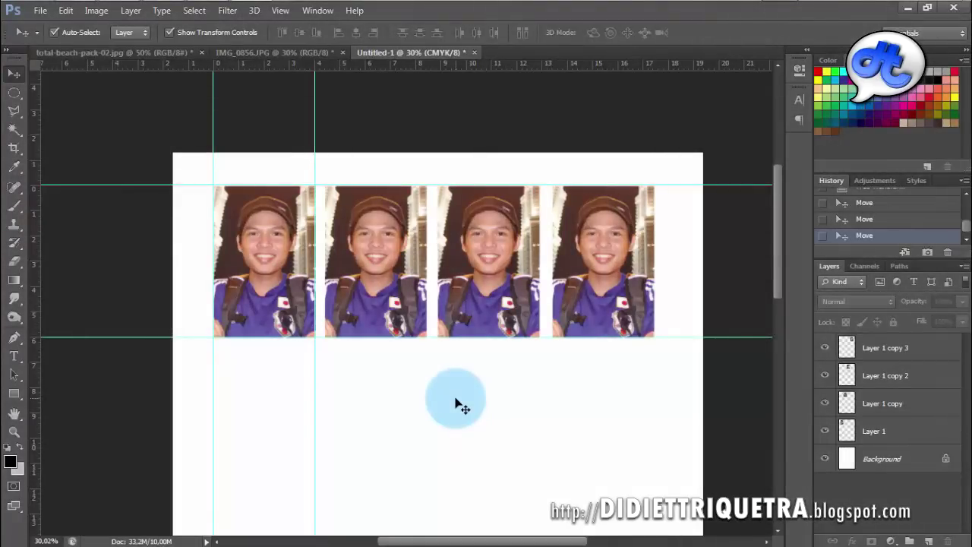